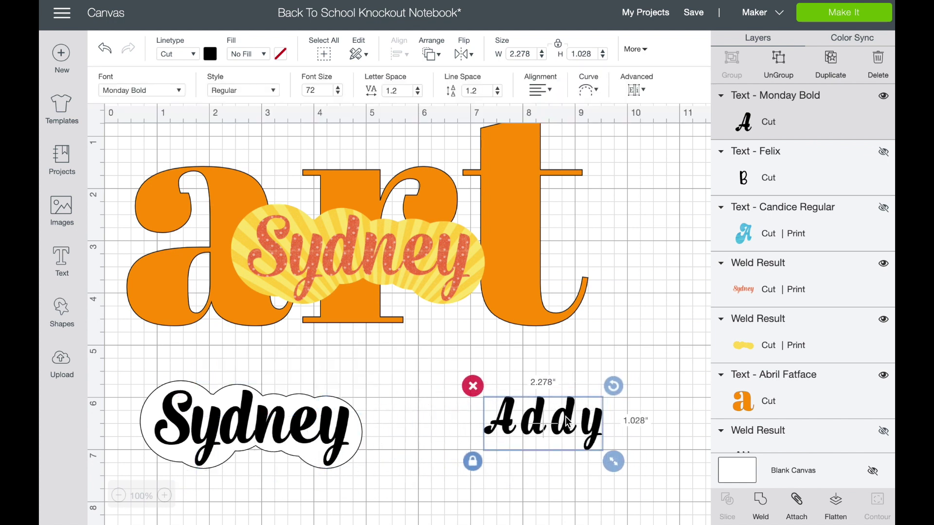
# Enlarge the Monday Bold name text to about 3.4 inches wide beside the outlined name, and set its letter spacing to 0.
pyautogui.moveTo(625, 472); pyautogui.dragTo(673, 489)
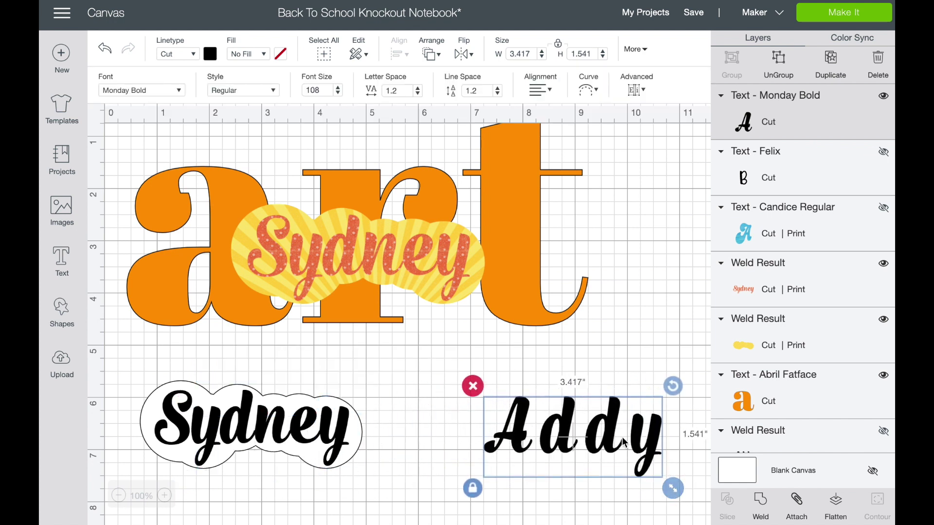
pyautogui.moveTo(616, 432); pyautogui.dragTo(574, 421)
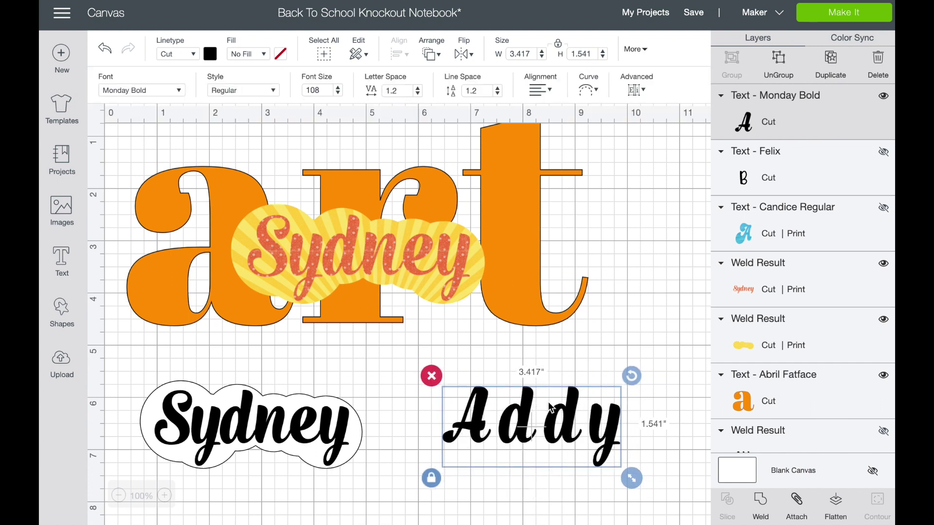
pyautogui.doubleClick(408, 89)
pyautogui.write('0')
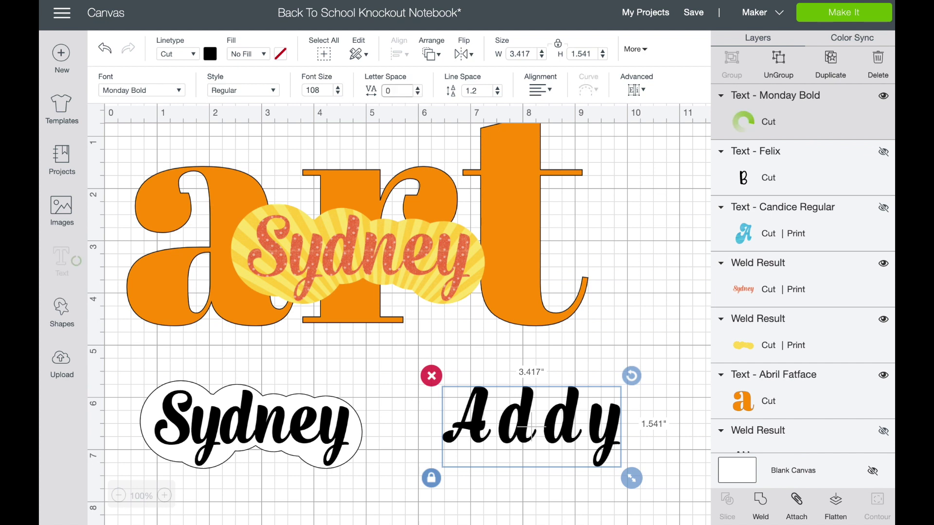
pyautogui.press('Return')
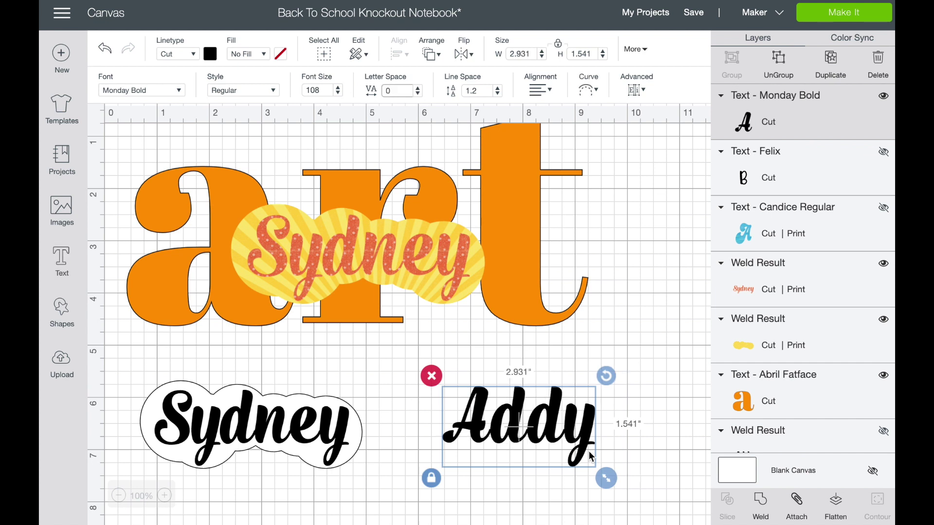
# Tighten the name text's letter spacing to -0.2 and weld its letters into one shape.
pyautogui.click(164, 496)
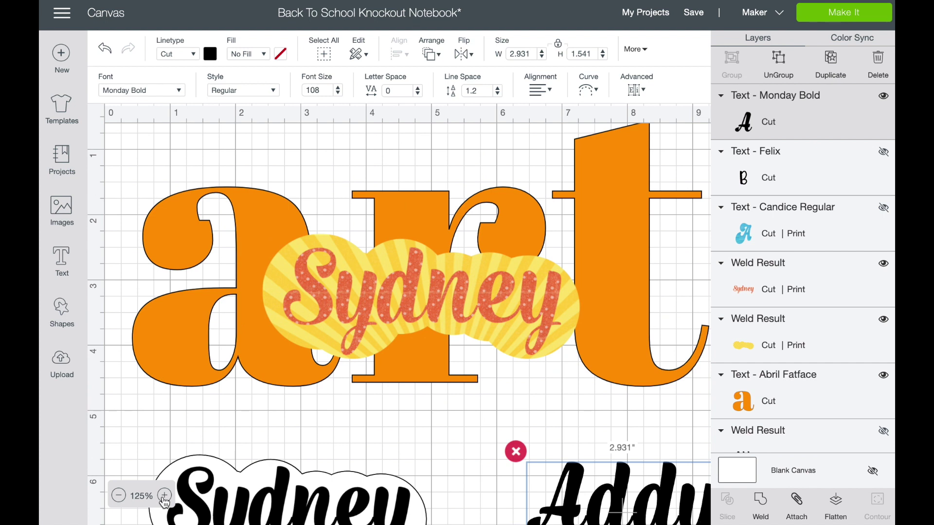
pyautogui.scroll(-5, 448, 442)
pyautogui.hscroll(4, 448, 442)
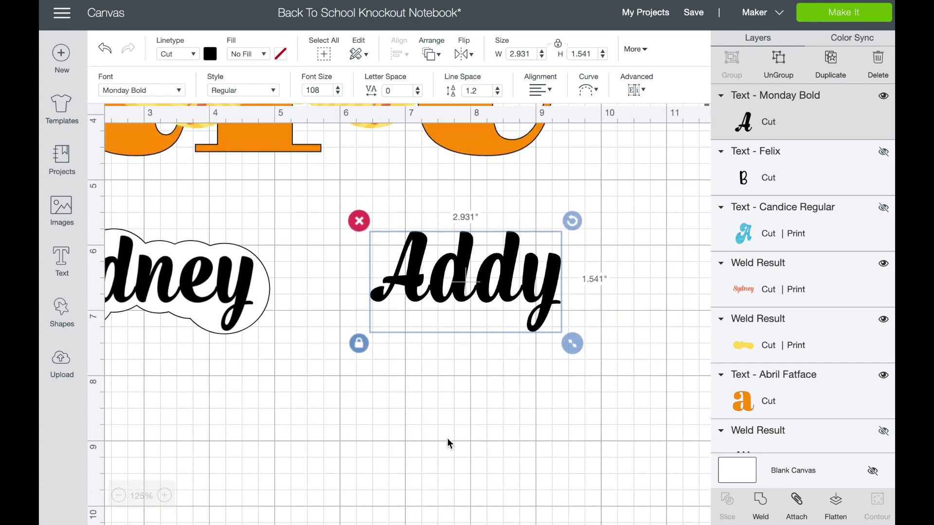
pyautogui.click(165, 496)
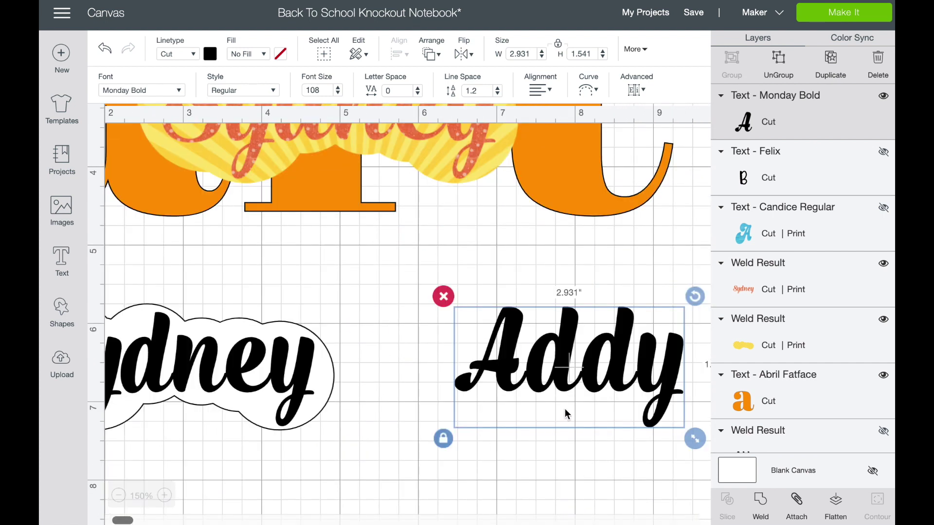
pyautogui.hscroll(4, 566, 414)
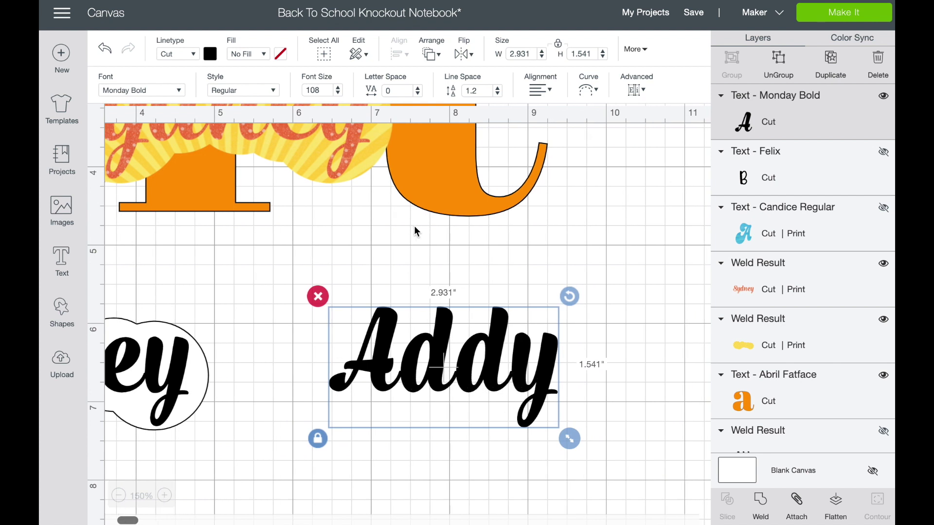
pyautogui.click(418, 94)
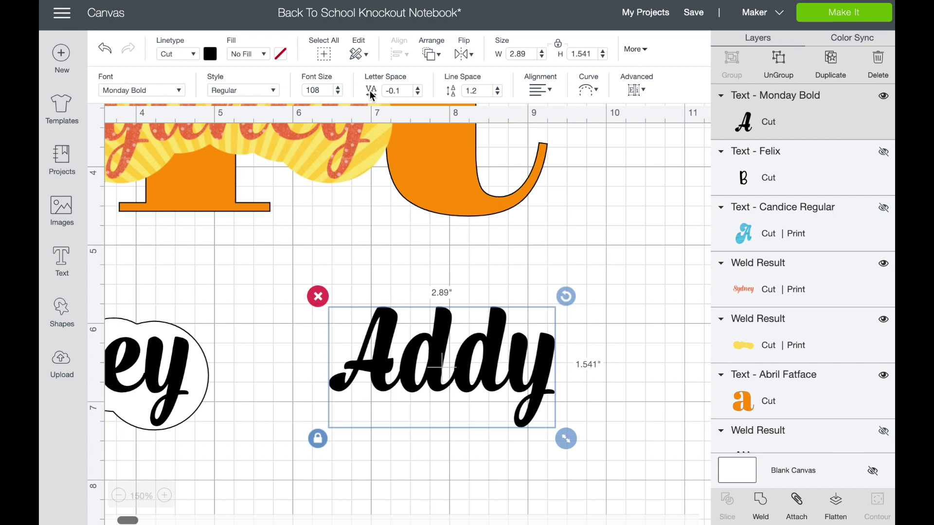
pyautogui.click(419, 94)
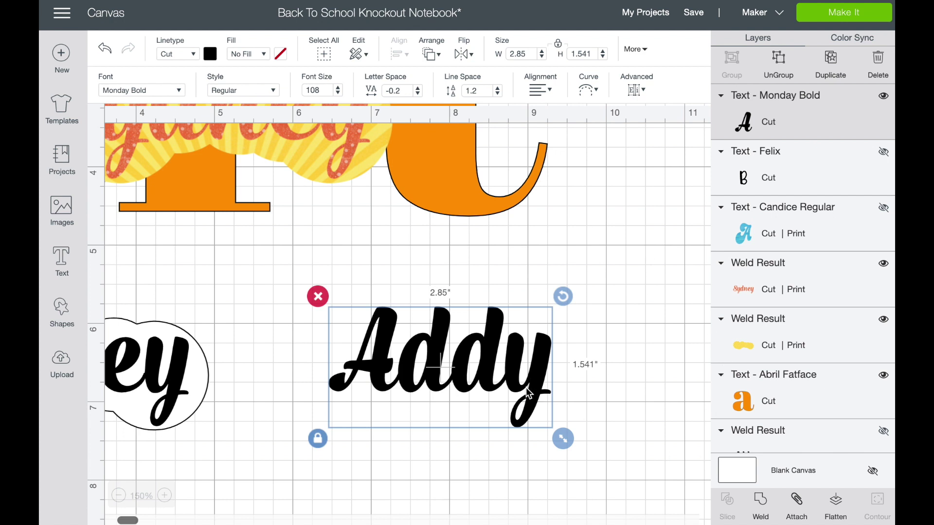
pyautogui.click(762, 501)
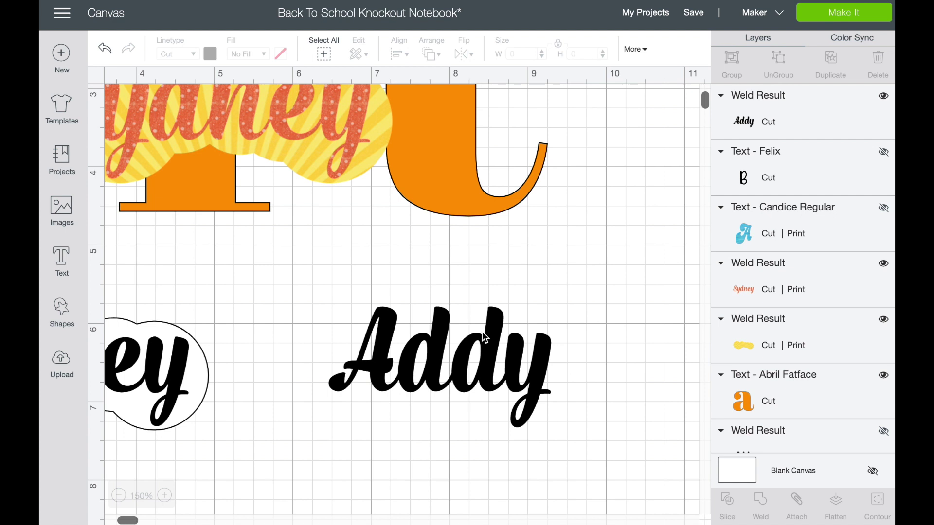
# Insert a circle shape near the newly welded name and set its colour to white.
pyautogui.click(119, 497)
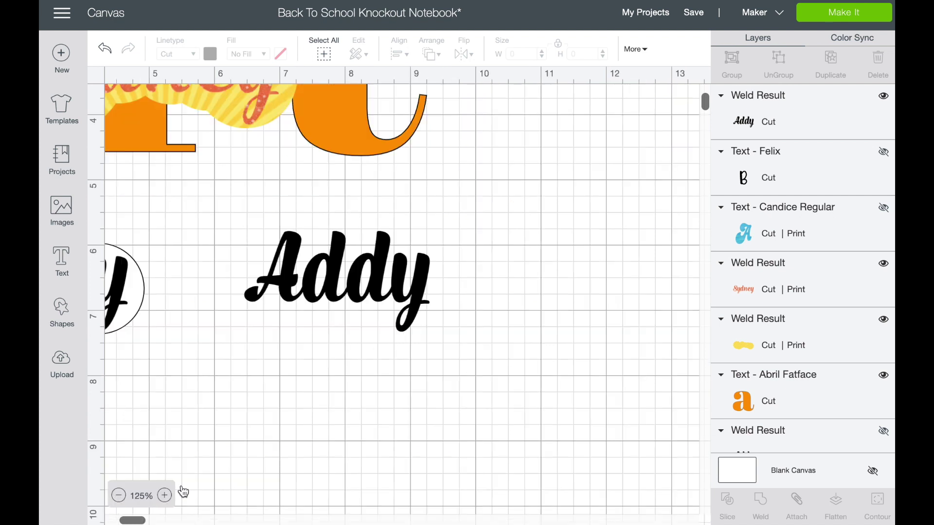
pyautogui.scroll(5, 293, 444)
pyautogui.hscroll(-3, 293, 445)
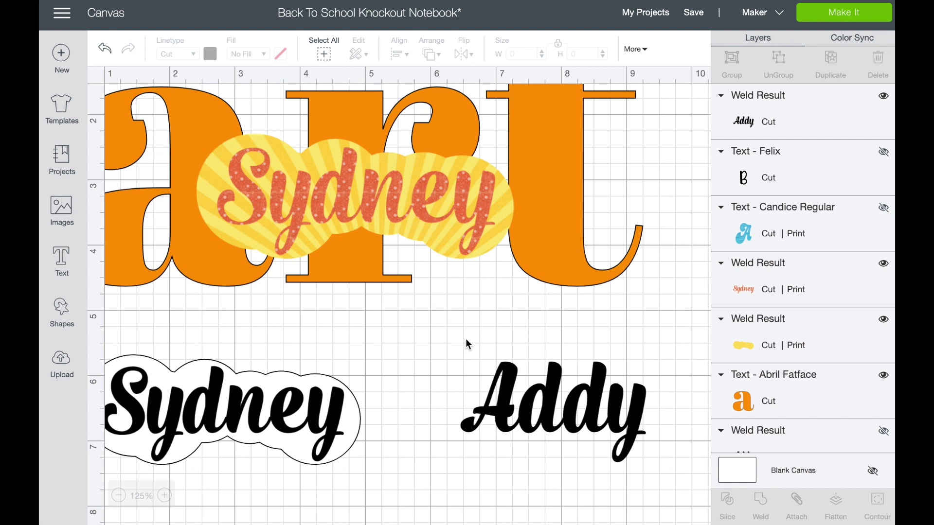
pyautogui.hscroll(2, 466, 343)
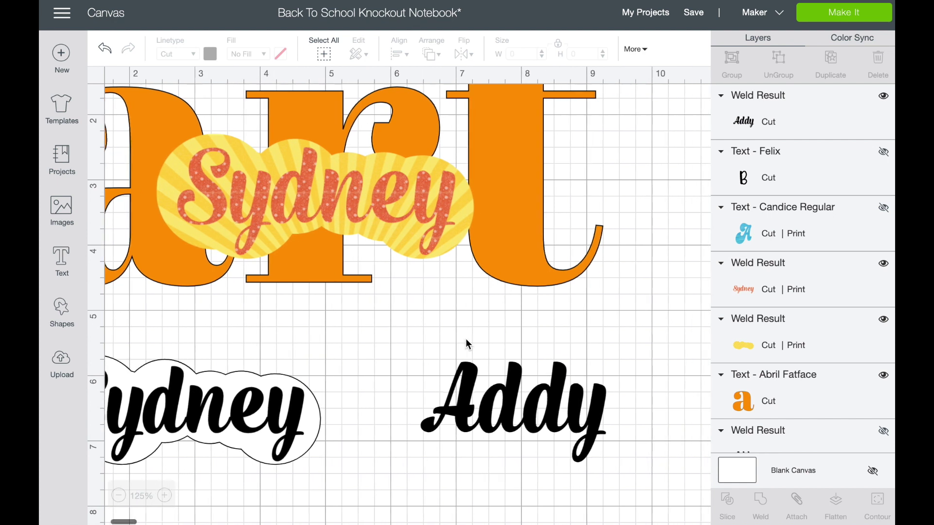
pyautogui.click(56, 312)
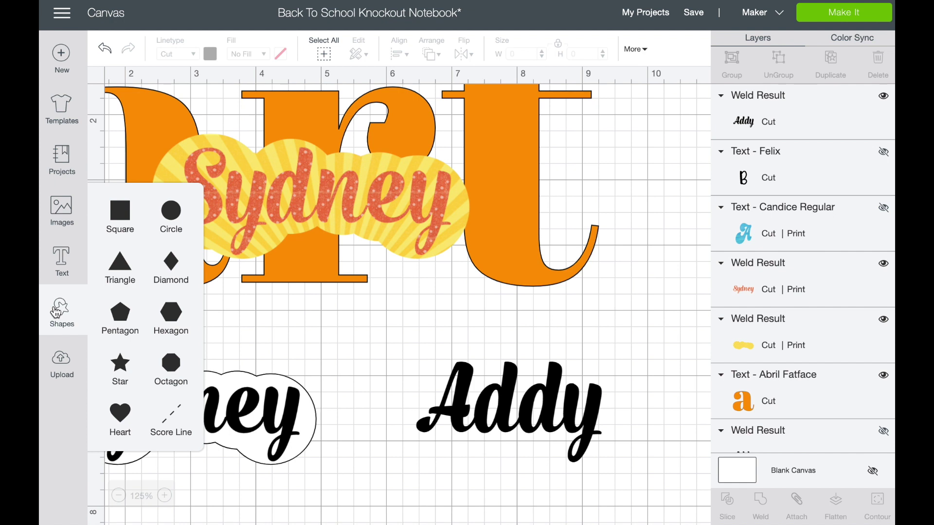
pyautogui.click(171, 220)
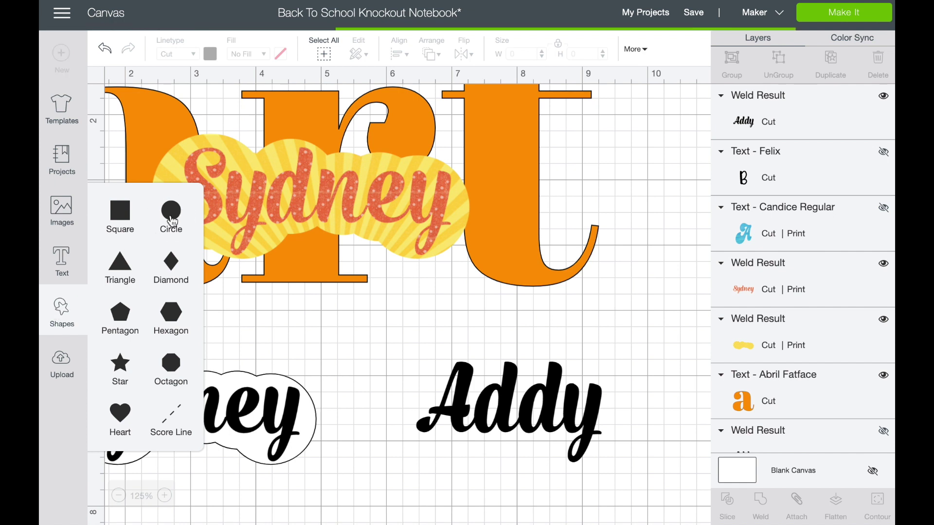
pyautogui.moveTo(314, 244); pyautogui.dragTo(462, 319)
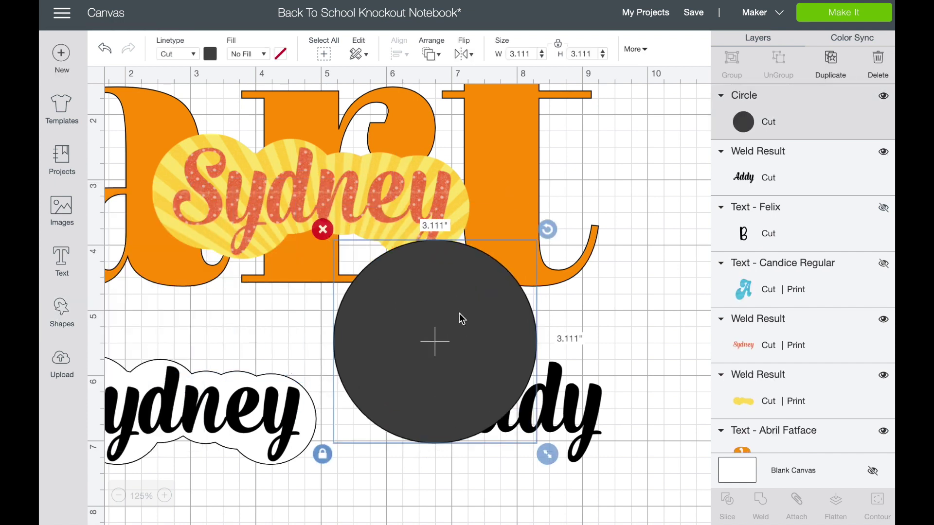
pyautogui.click(209, 54)
pyautogui.click(225, 108)
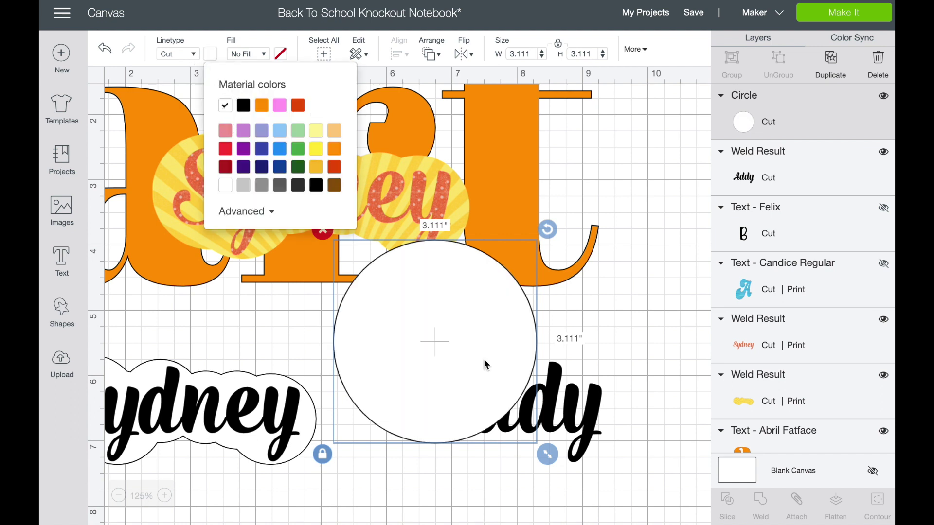
# Shrink the white circle to about 1.46 inches and place it over the welded name's first letter.
pyautogui.moveTo(545, 456); pyautogui.dragTo(453, 423)
pyautogui.moveTo(490, 461); pyautogui.dragTo(505, 473)
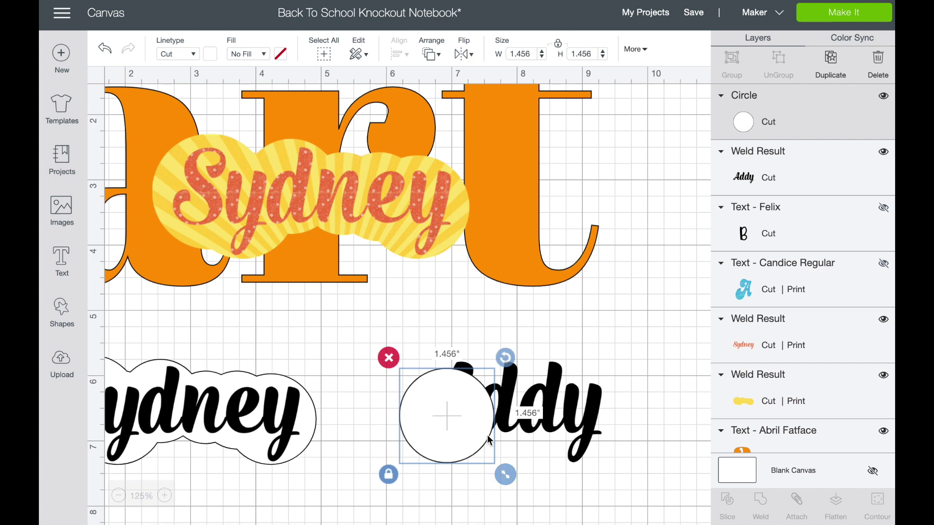
pyautogui.moveTo(472, 418); pyautogui.dragTo(470, 403)
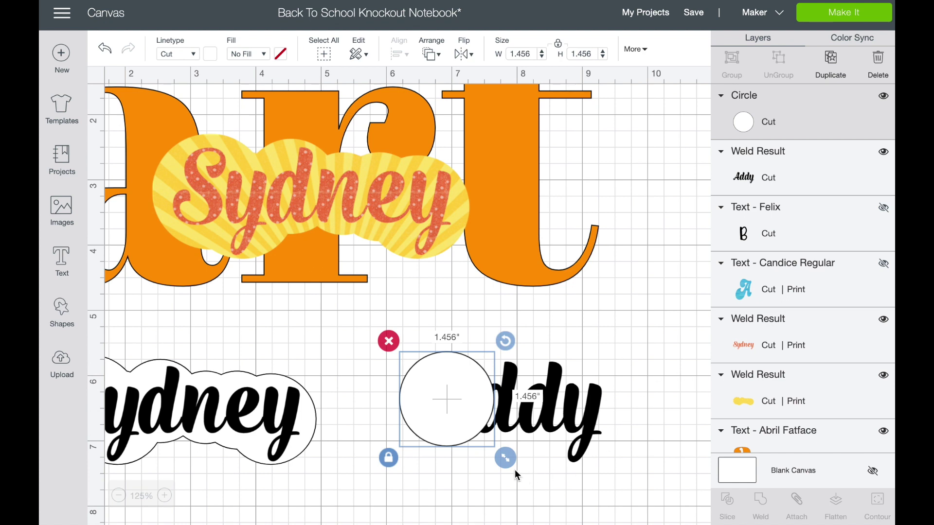
# Try the circle at about 0.46 inches against the first letter, and return it to about 1.46 inches over that letter.
pyautogui.moveTo(460, 418); pyautogui.dragTo(393, 434)
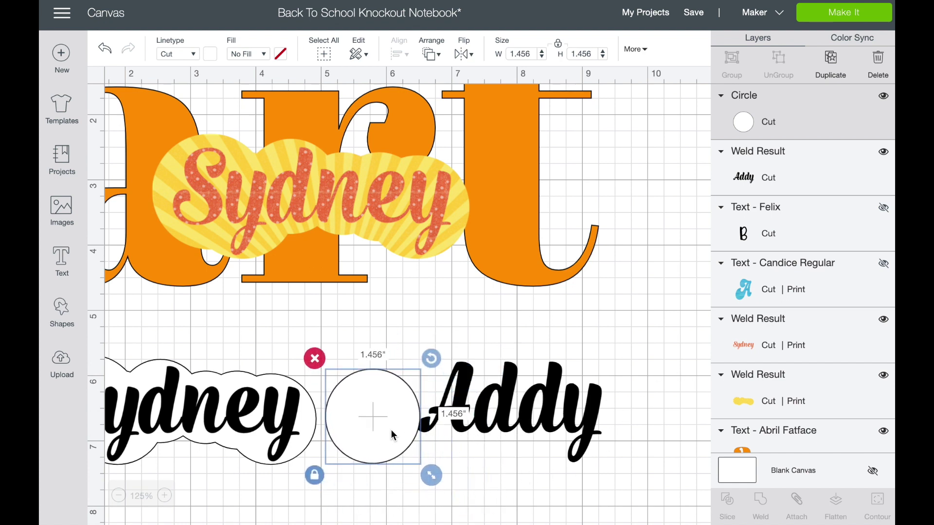
pyautogui.moveTo(431, 476); pyautogui.dragTo(394, 433)
pyautogui.moveTo(362, 396); pyautogui.dragTo(438, 422)
pyautogui.moveTo(471, 465); pyautogui.dragTo(426, 422)
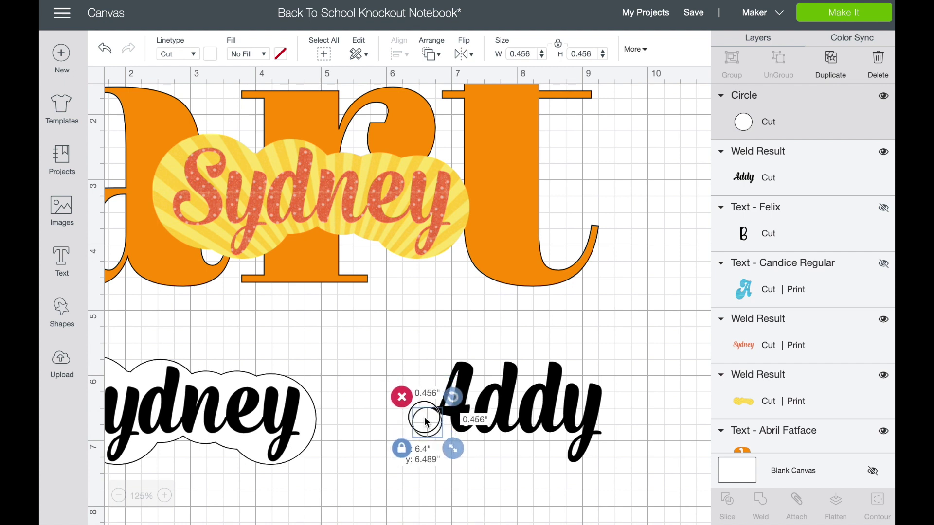
pyautogui.moveTo(427, 422); pyautogui.dragTo(523, 488)
pyautogui.moveTo(475, 448); pyautogui.dragTo(464, 390)
# Duplicate the circle, shrink the copy to about 1.01 inches, and place it and another copy over the lower and upper parts of the second letter.
pyautogui.click(841, 72)
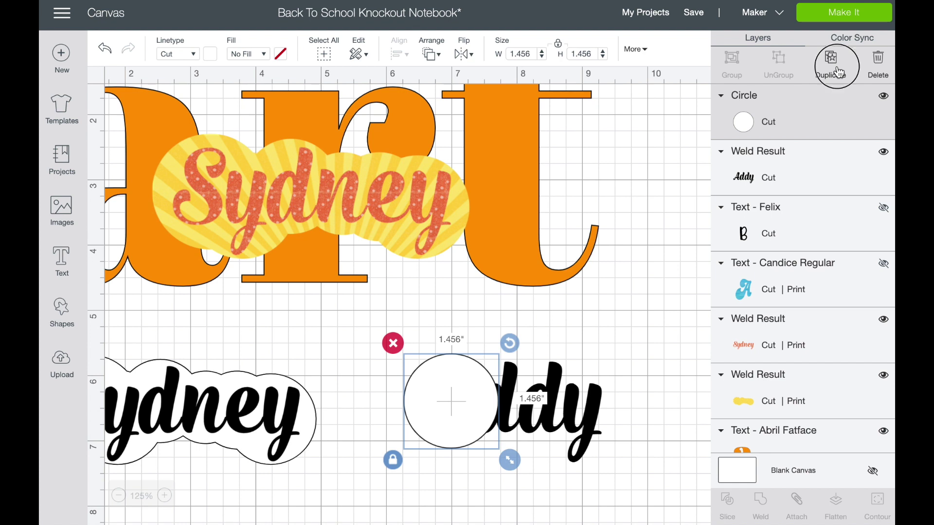
pyautogui.moveTo(542, 493); pyautogui.dragTo(514, 463)
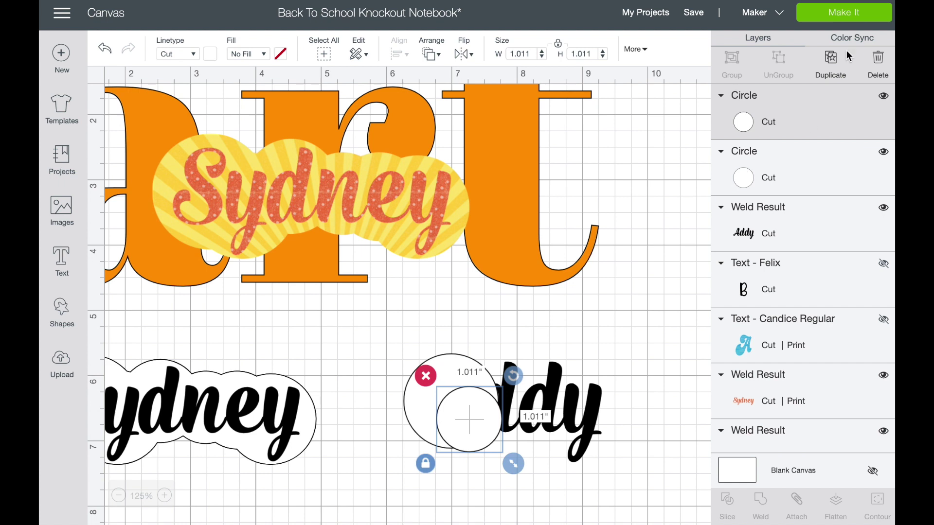
pyautogui.click(831, 68)
pyautogui.moveTo(508, 459); pyautogui.dragTo(511, 394)
pyautogui.click(476, 449)
pyautogui.moveTo(477, 449); pyautogui.dragTo(488, 444)
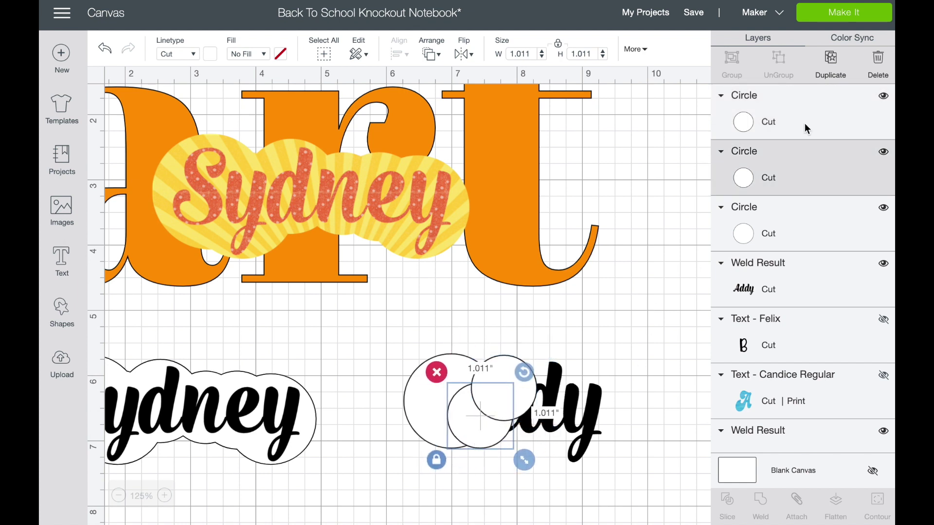
# Add two more circle copies over the lower and upper parts of the third letter, shrinking the upper one to about 0.87 inches.
pyautogui.click(832, 61)
pyautogui.moveTo(503, 479); pyautogui.dragTo(519, 441)
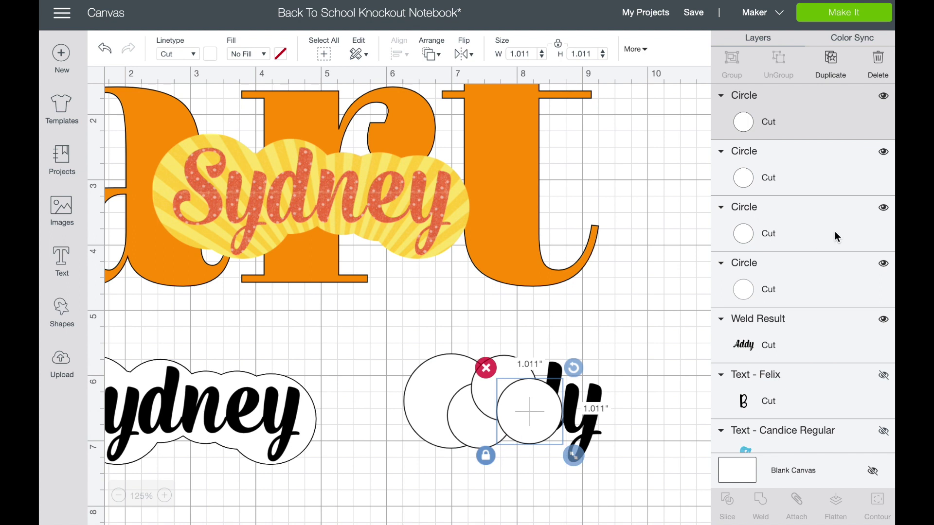
pyautogui.click(832, 66)
pyautogui.moveTo(563, 447); pyautogui.dragTo(557, 410)
pyautogui.moveTo(601, 457); pyautogui.dragTo(593, 440)
pyautogui.moveTo(560, 401); pyautogui.dragTo(560, 383)
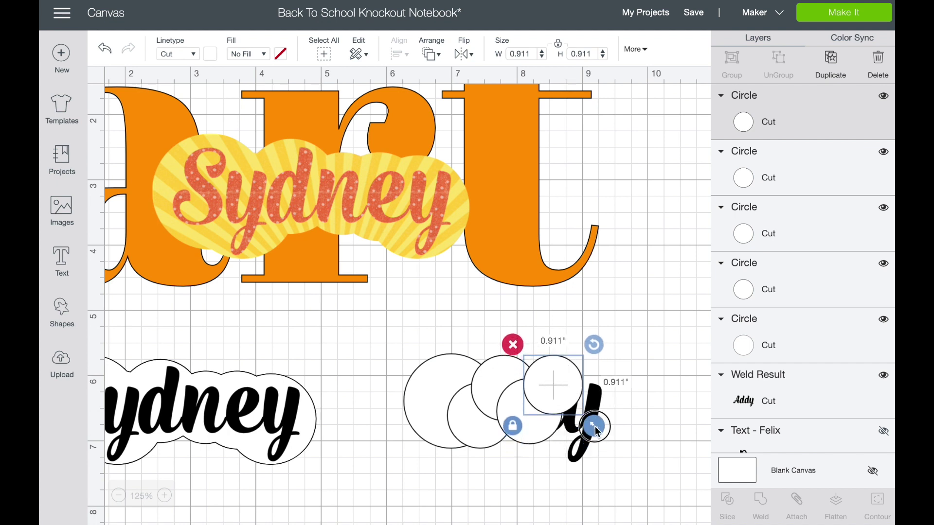
pyautogui.moveTo(597, 431); pyautogui.dragTo(591, 424)
pyautogui.moveTo(555, 393); pyautogui.dragTo(561, 391)
# Duplicate the 0.87-inch circle twice, placing one copy over the upper part of the last letter and the other over its tail.
pyautogui.click(834, 74)
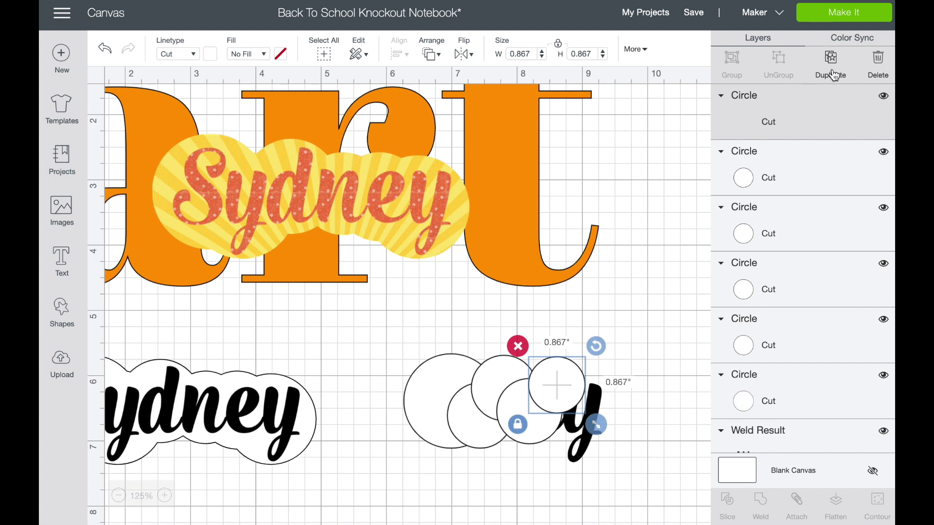
pyautogui.moveTo(602, 413); pyautogui.dragTo(594, 401)
pyautogui.click(832, 73)
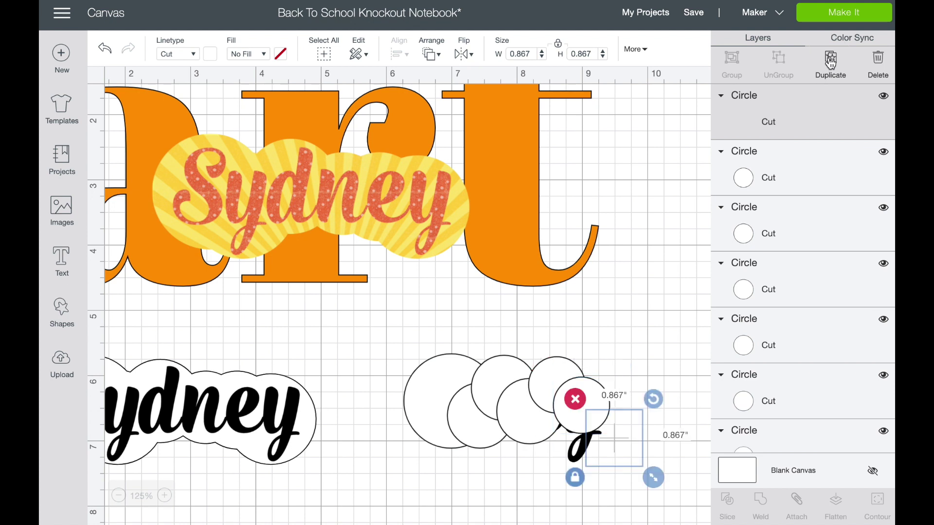
pyautogui.moveTo(617, 444); pyautogui.dragTo(569, 442)
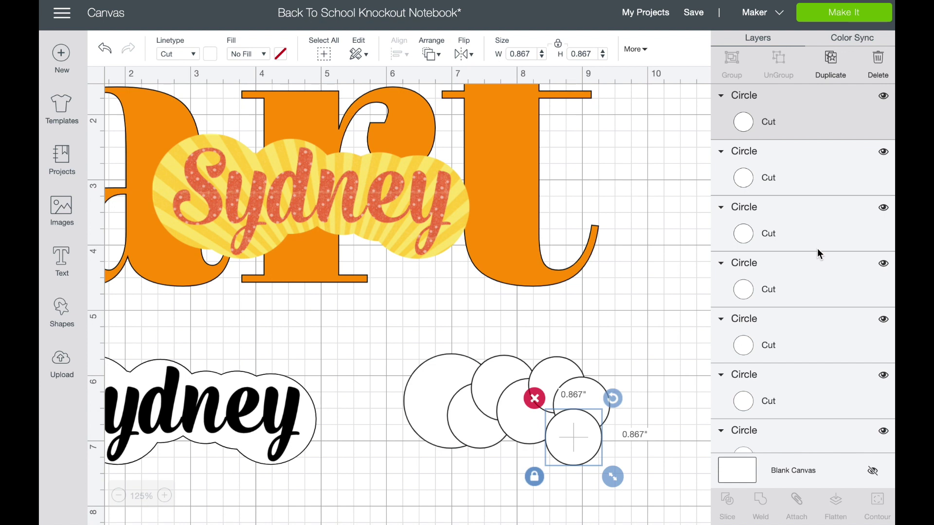
# Bring the welded black name in front of all the white circles.
pyautogui.scroll(-5, 819, 253)
pyautogui.click(794, 332)
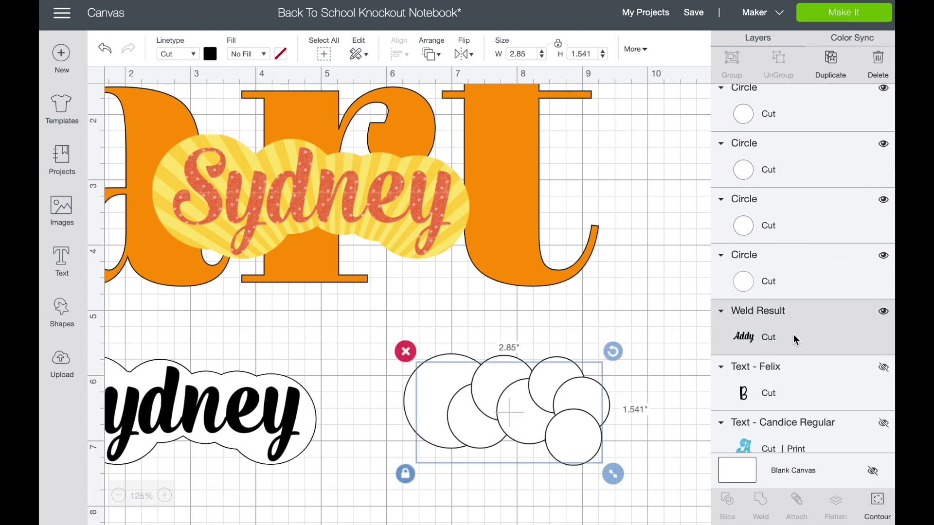
pyautogui.click(432, 56)
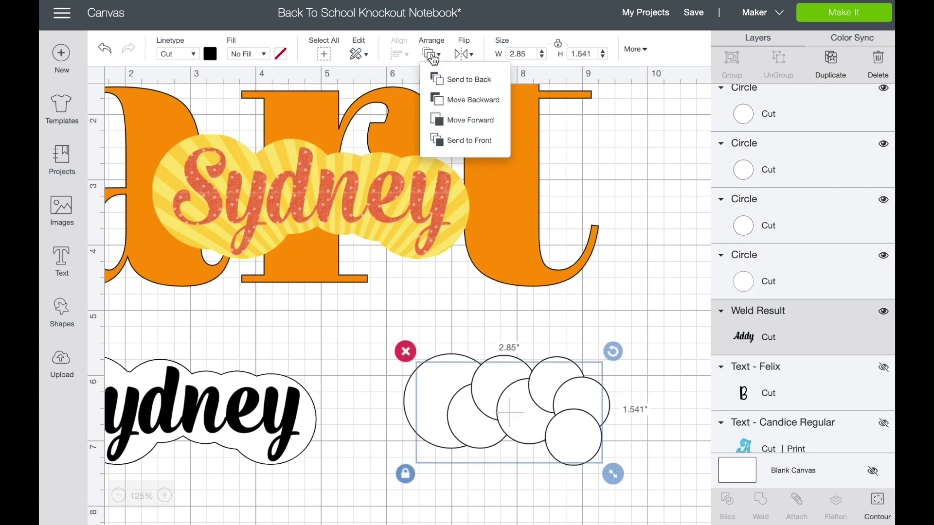
pyautogui.click(456, 142)
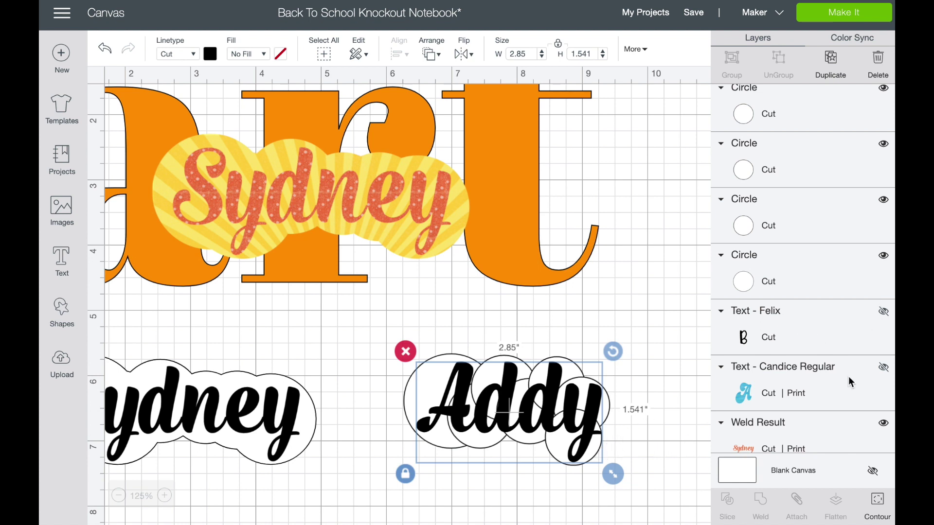
# Hide the welded name layer and shift the lowest circle at the name's end slightly to the right.
pyautogui.scroll(5, 812, 337)
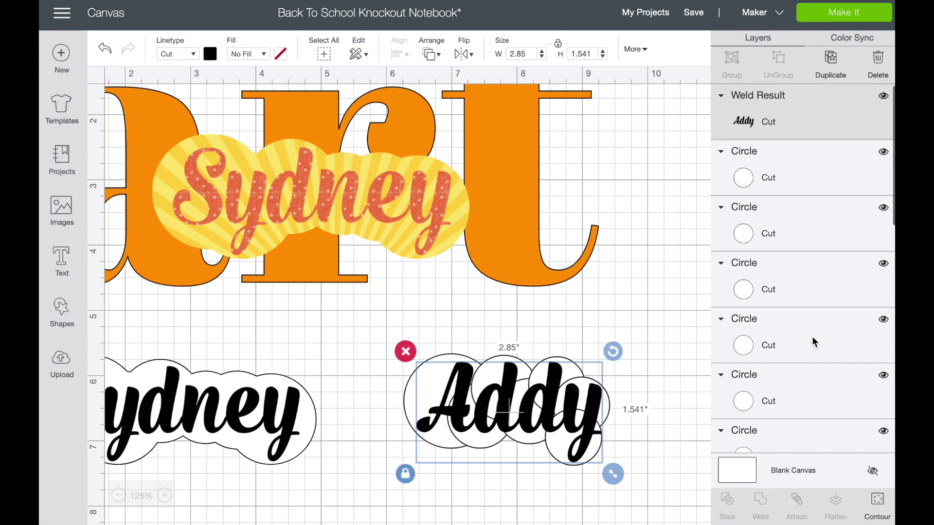
pyautogui.click(883, 96)
pyautogui.click(587, 438)
pyautogui.moveTo(587, 438); pyautogui.dragTo(593, 443)
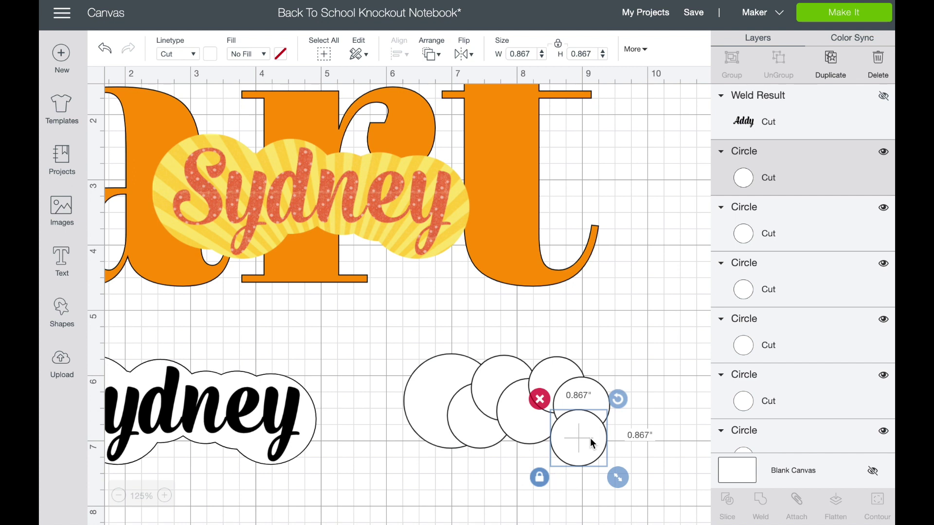
# Shrink the large circle at the name's start to about 0.93 inches, lower it beside the first letter, and show the name layer.
pyautogui.click(443, 404)
pyautogui.moveTo(516, 471); pyautogui.dragTo(485, 438)
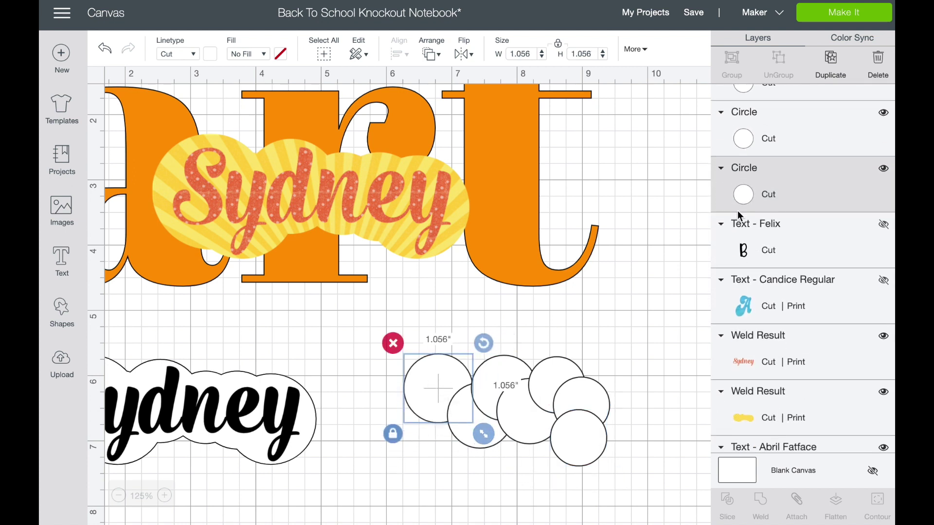
pyautogui.scroll(5, 849, 171)
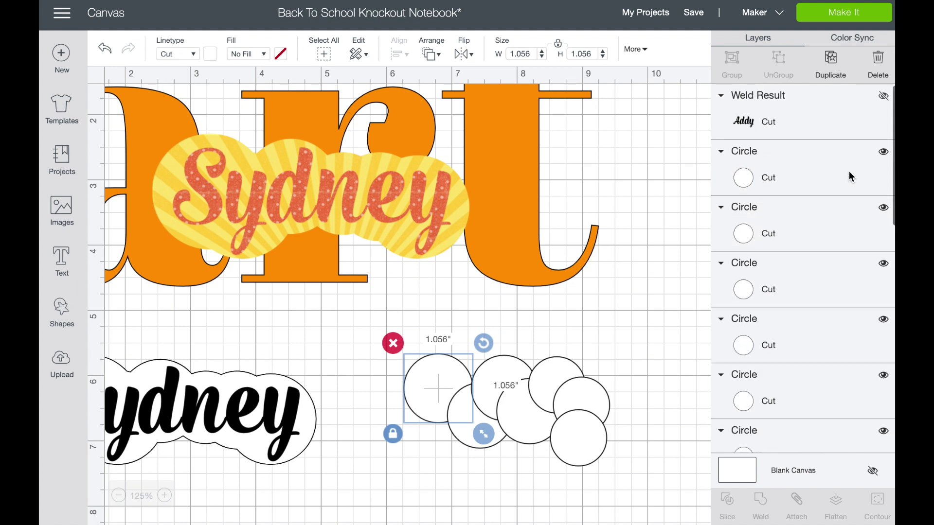
pyautogui.click(883, 97)
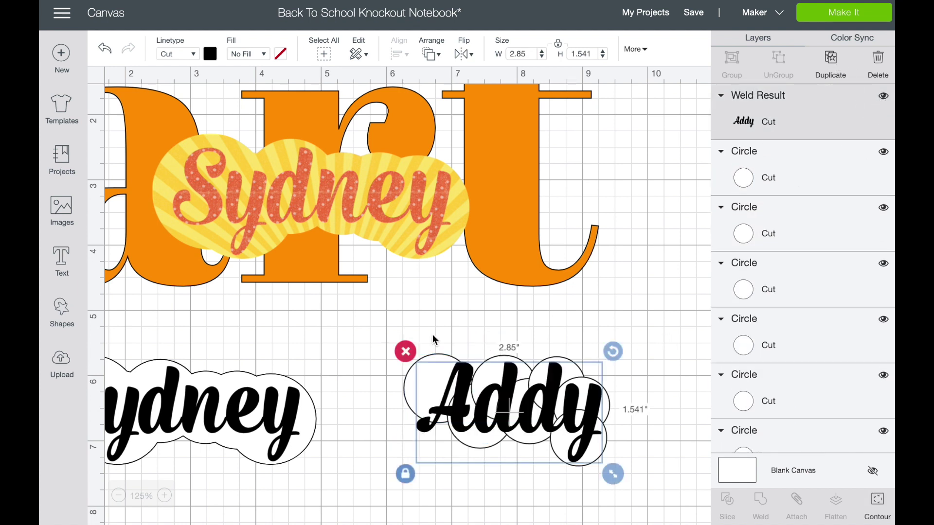
pyautogui.moveTo(407, 391); pyautogui.dragTo(474, 453)
pyautogui.moveTo(410, 398)
pyautogui.mouseDown()
pyautogui.moveTo(415, 404)
pyautogui.moveTo(413, 396)
pyautogui.mouseUp()
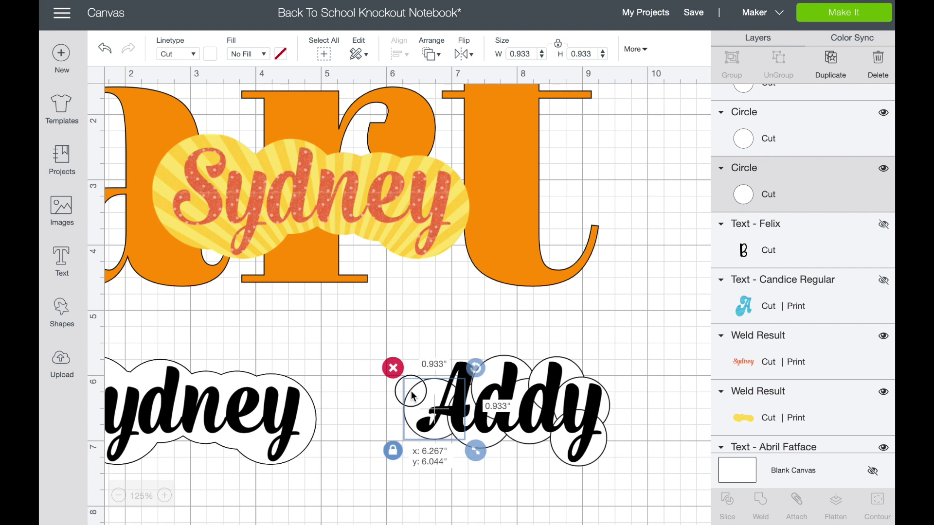
# Duplicate the 0.933-inch circle, shrink the copy slightly and place it over the upper part of the first letter.
pyautogui.click(830, 61)
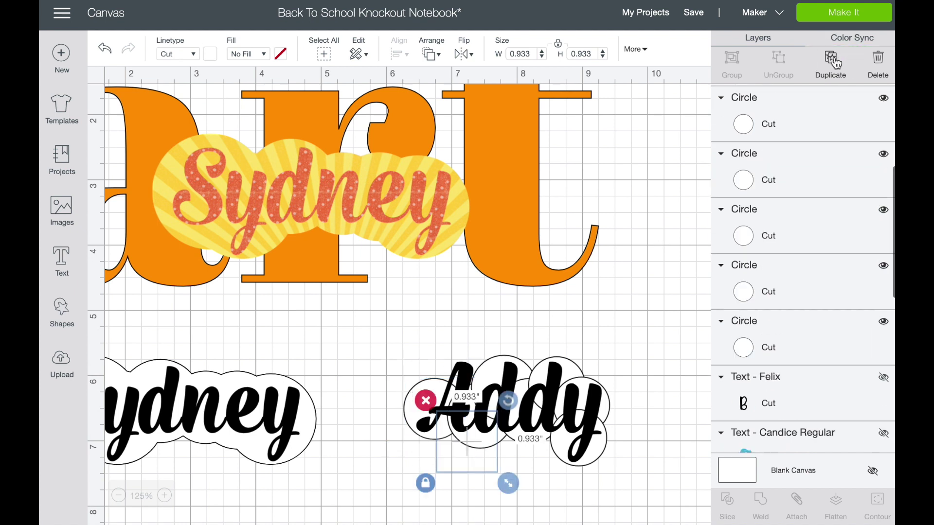
pyautogui.moveTo(465, 460); pyautogui.dragTo(487, 419)
pyautogui.moveTo(454, 371); pyautogui.dragTo(463, 372)
pyautogui.click(583, 309)
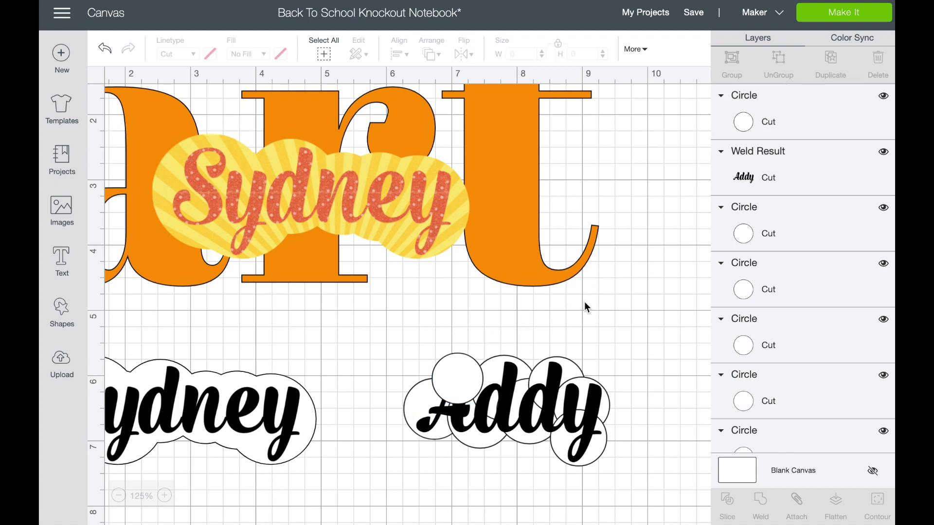
# Bring the welded black name in front of the new circle over its first letter.
pyautogui.click(883, 153)
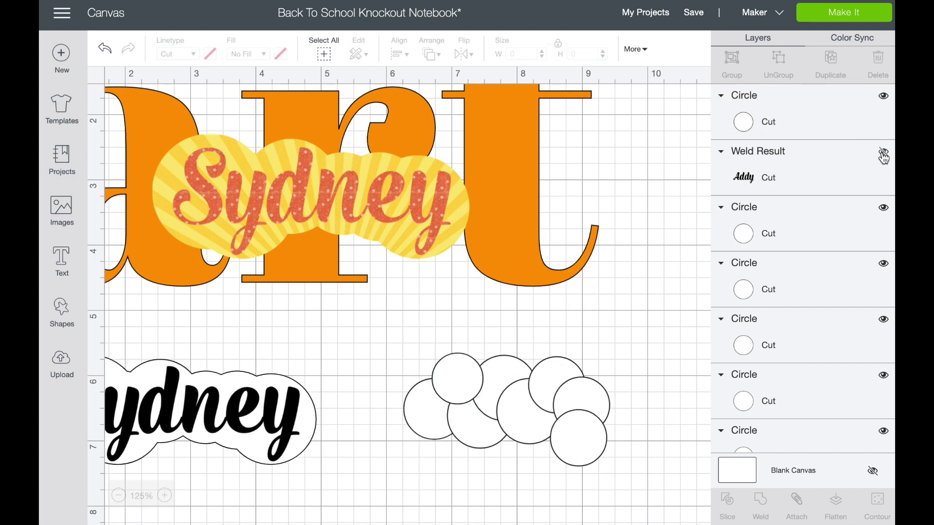
pyautogui.click(883, 155)
pyautogui.click(430, 55)
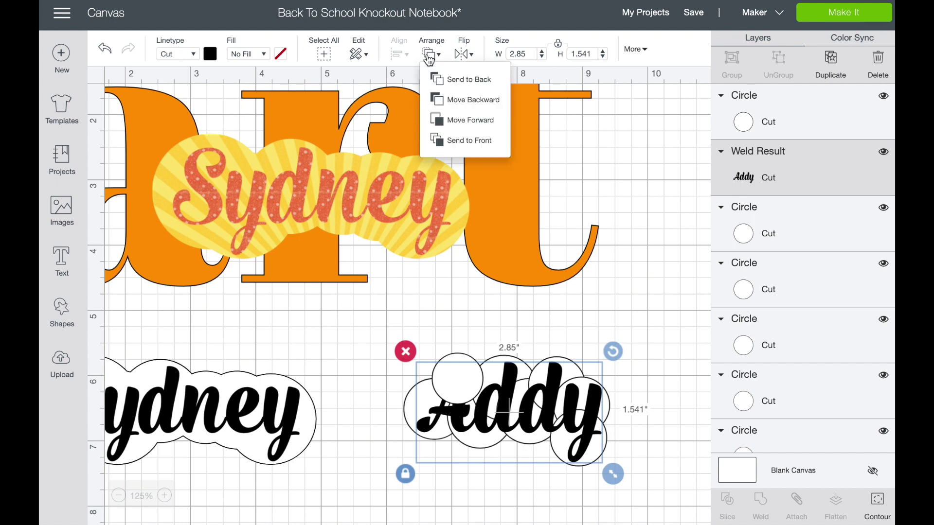
pyautogui.click(453, 137)
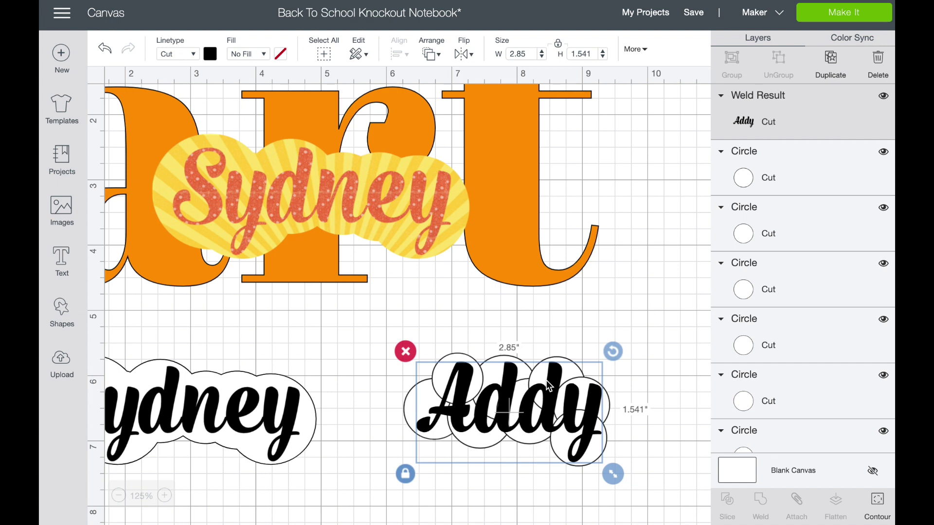
# Hide the name layer and weld all the white circles into one cloud shape.
pyautogui.click(883, 97)
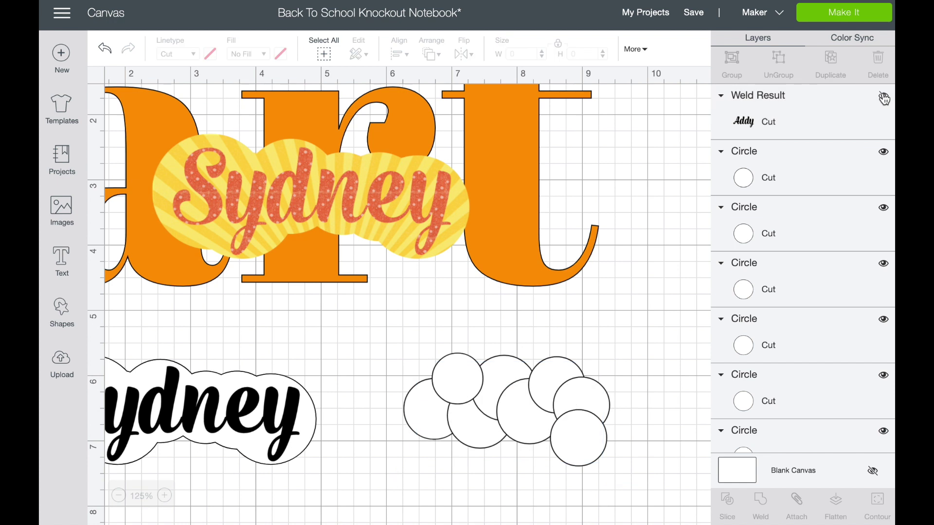
pyautogui.moveTo(614, 475); pyautogui.dragTo(414, 358)
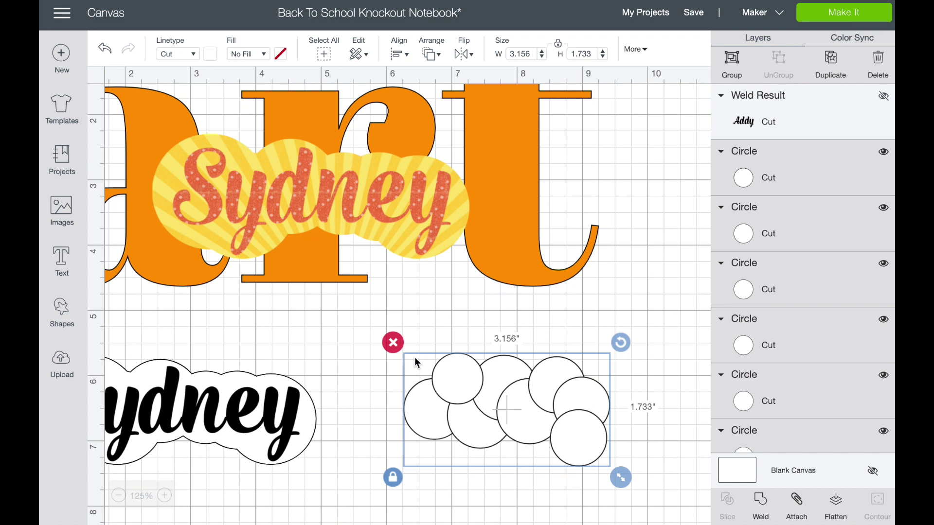
pyautogui.click(772, 507)
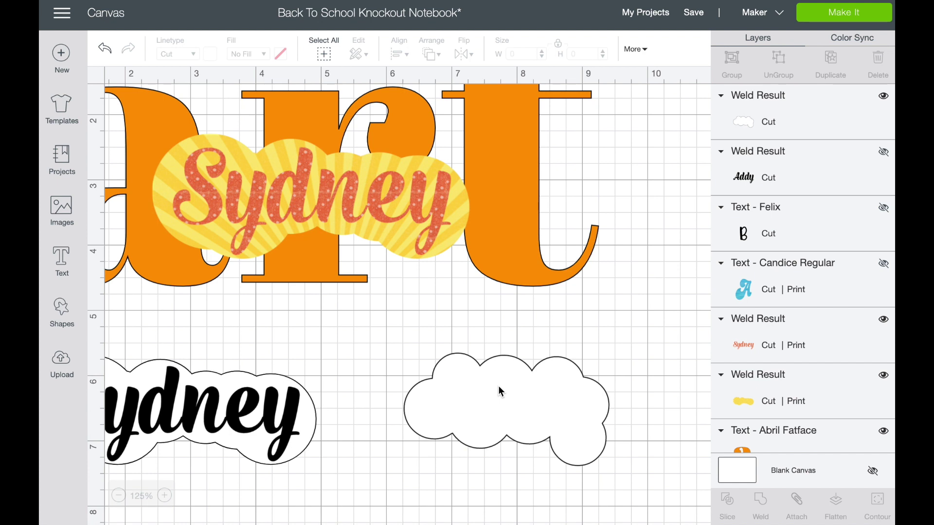
# Show the name layer again and bring it in front of the welded cloud.
pyautogui.click(882, 152)
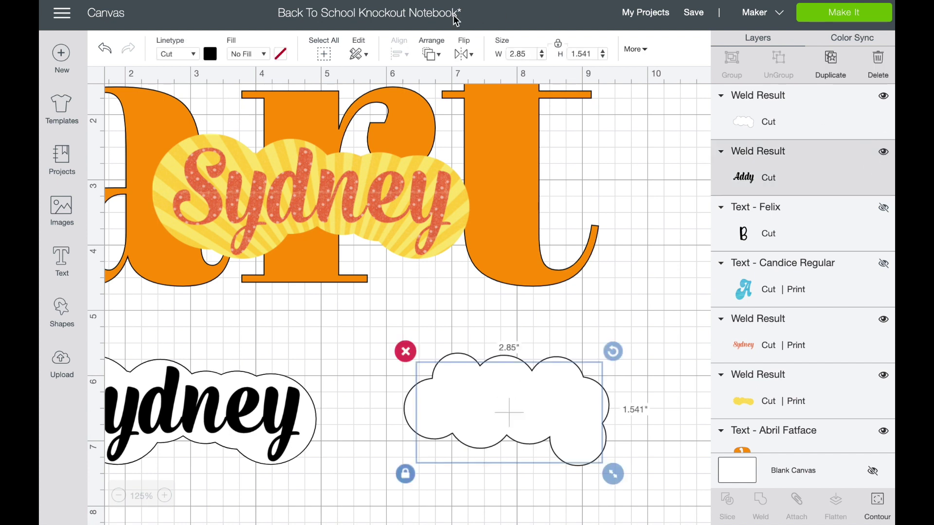
pyautogui.click(427, 55)
pyautogui.click(451, 145)
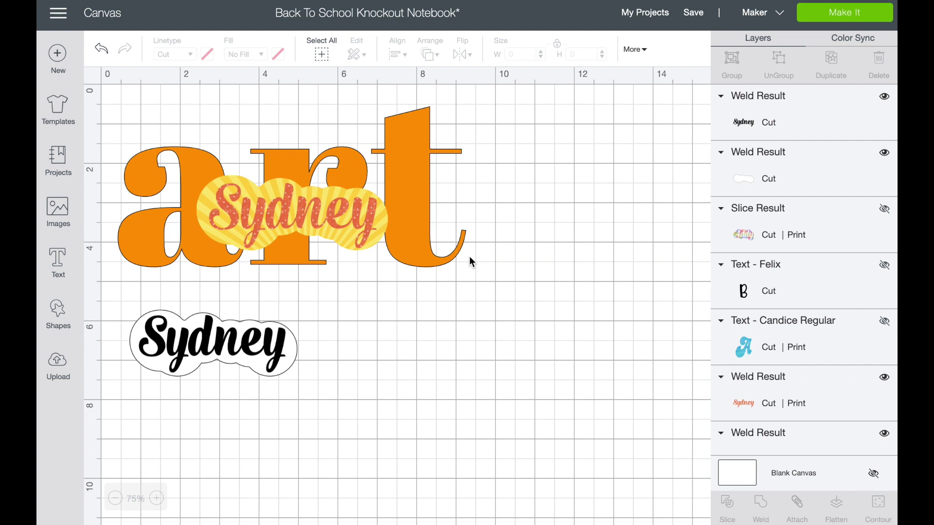
# Move the other black script name off its cloud and stack two slightly offset duplicates in the empty area beside the orange word.
pyautogui.click(197, 347)
pyautogui.moveTo(197, 346); pyautogui.dragTo(444, 358)
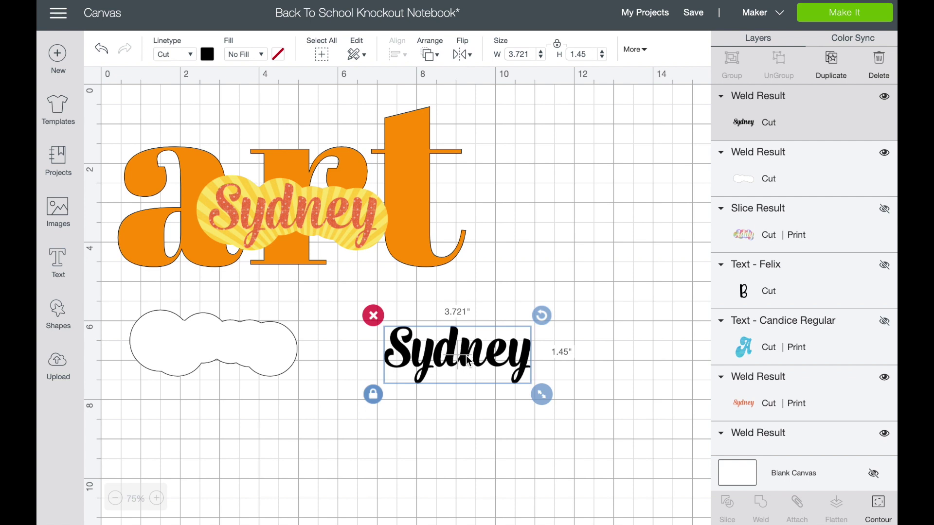
pyautogui.click(836, 69)
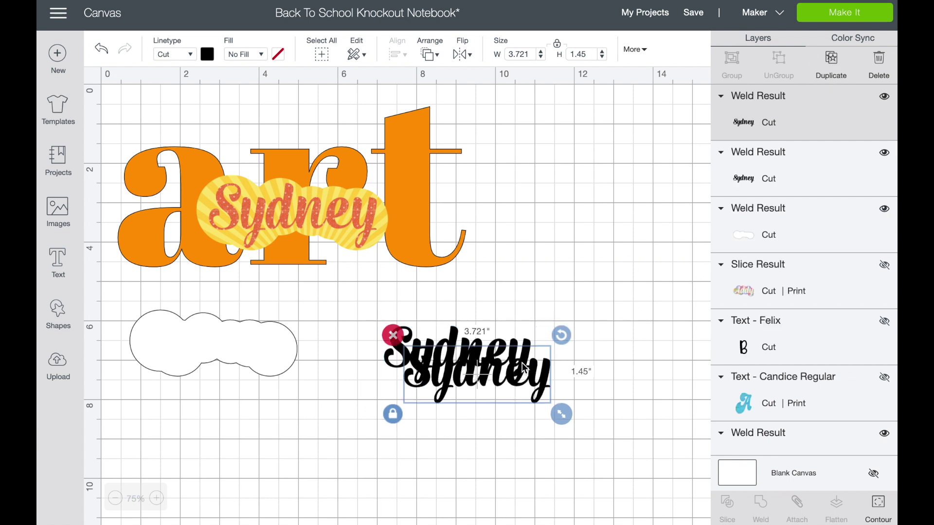
pyautogui.click(837, 66)
pyautogui.moveTo(608, 263); pyautogui.dragTo(588, 241)
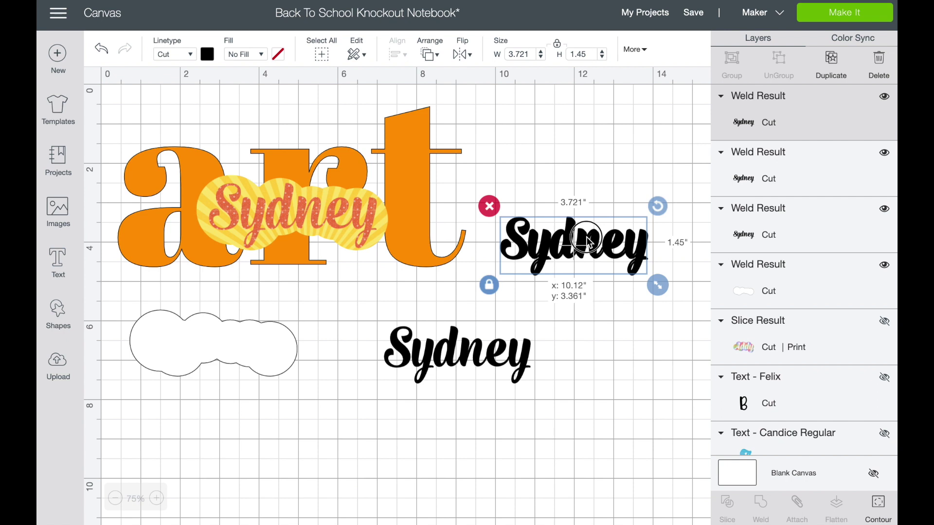
# Add three more duplicates of the black name to the stack, each shifted slightly in a different direction to thicken the lettering.
pyautogui.moveTo(589, 241); pyautogui.dragTo(548, 244)
pyautogui.click(832, 62)
pyautogui.click(821, 80)
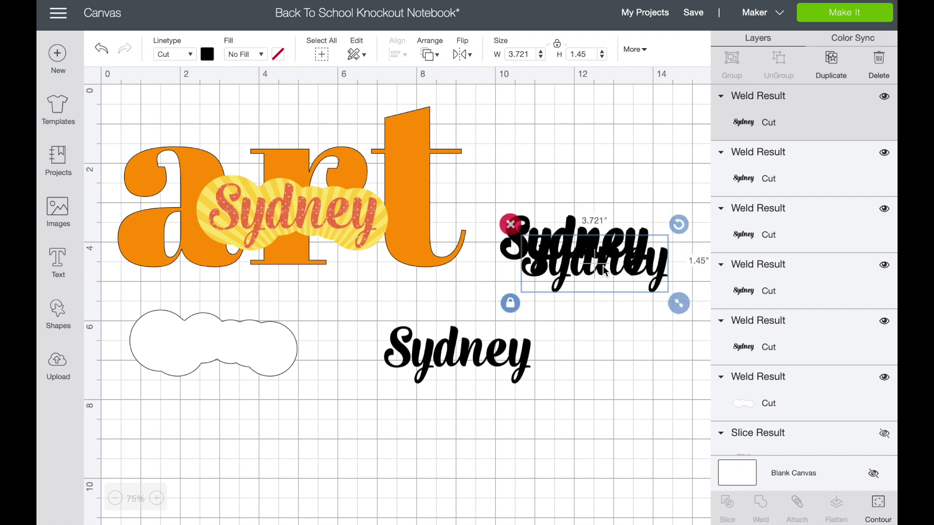
pyautogui.moveTo(568, 272); pyautogui.dragTo(541, 245)
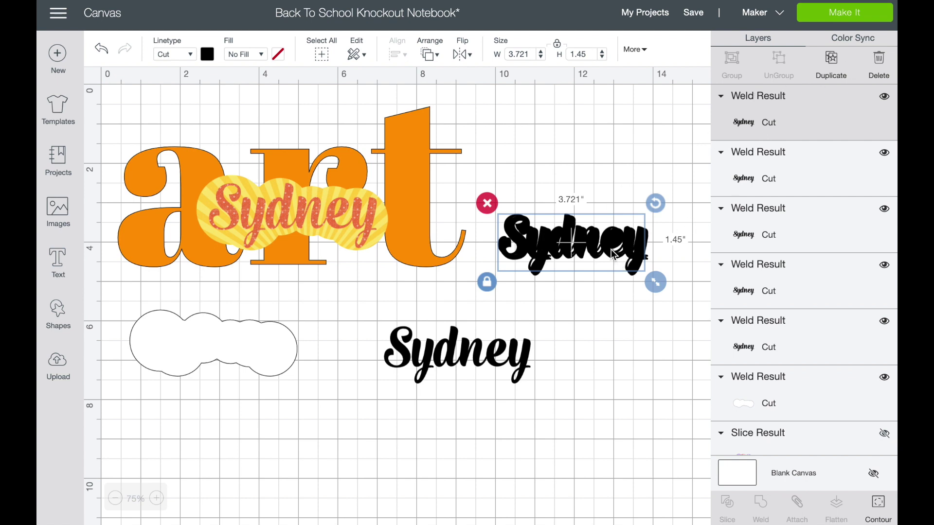
pyautogui.click(836, 57)
pyautogui.moveTo(604, 260)
pyautogui.mouseDown()
pyautogui.moveTo(594, 262)
pyautogui.moveTo(606, 247)
pyautogui.moveTo(593, 247)
pyautogui.mouseUp()
pyautogui.click(629, 319)
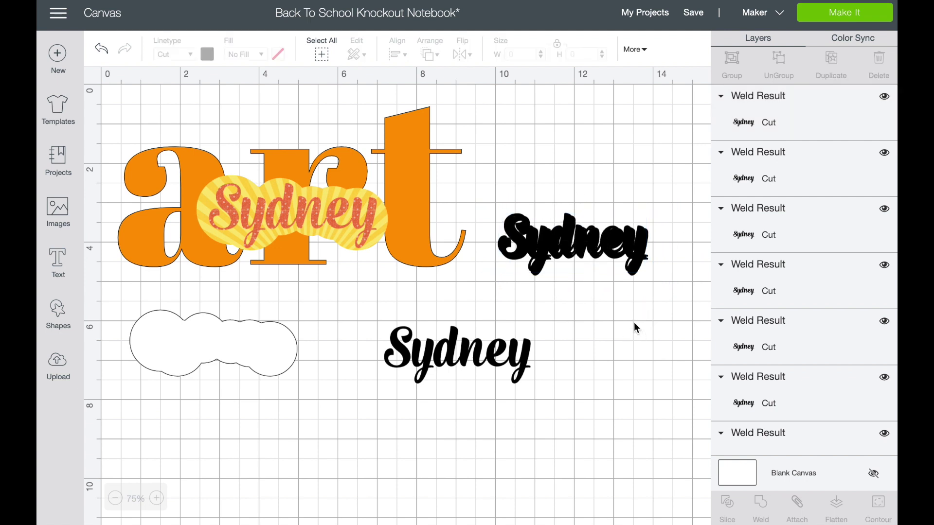
# Weld the five stacked name copies together and hide all inner contours of the welded shape.
pyautogui.moveTo(646, 289); pyautogui.dragTo(494, 204)
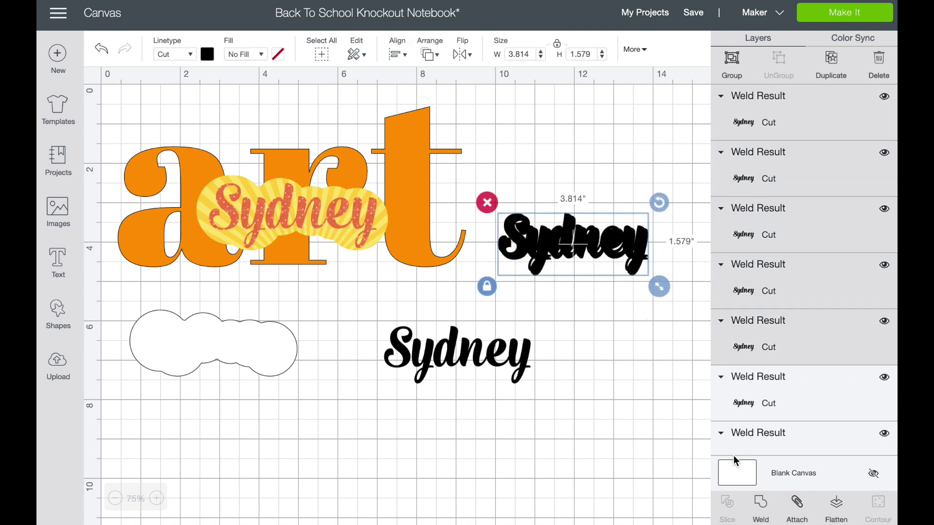
pyautogui.click(764, 510)
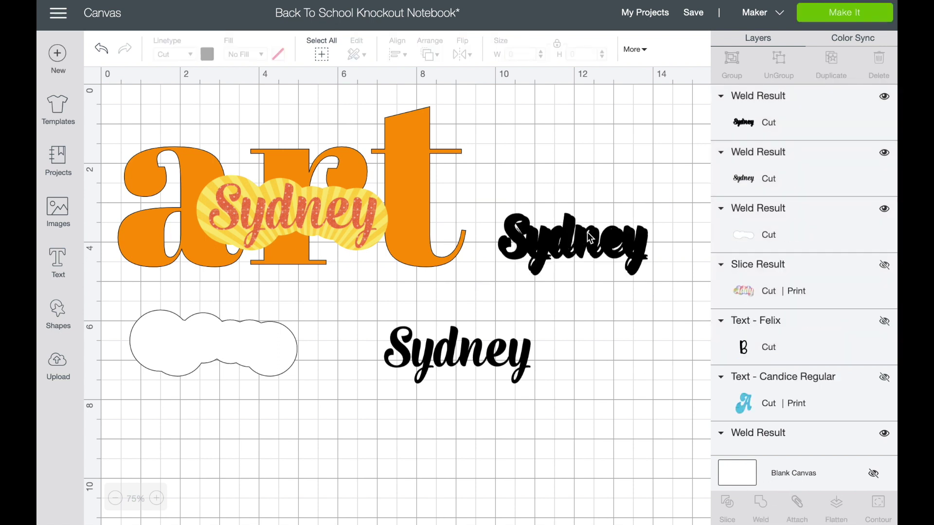
pyautogui.click(570, 246)
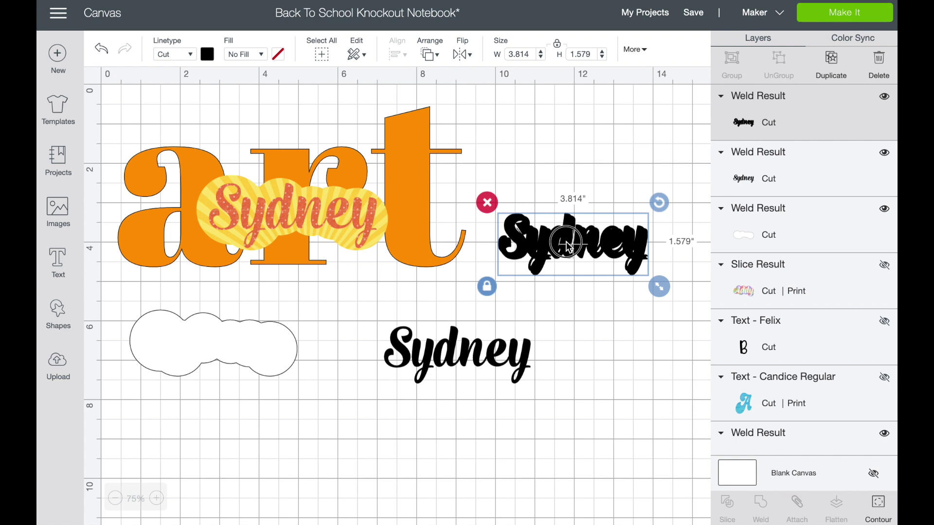
pyautogui.click(882, 505)
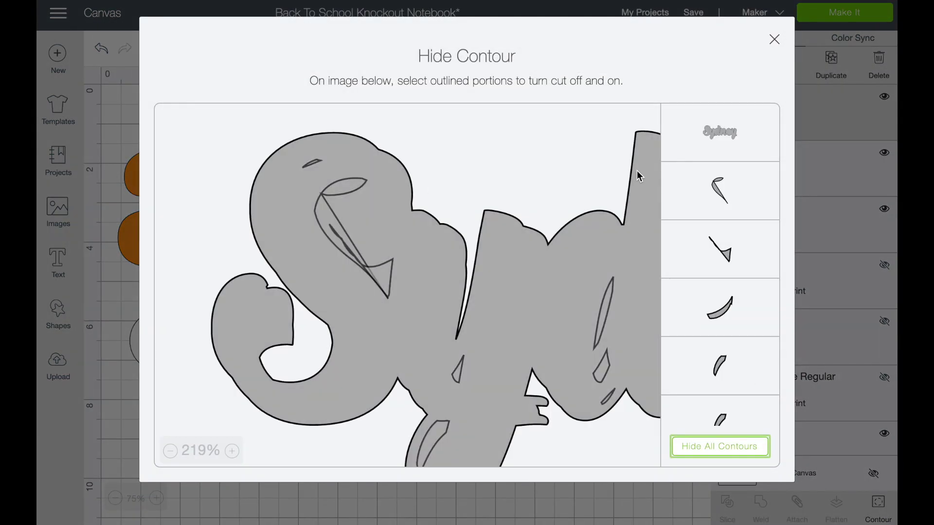
pyautogui.click(740, 195)
pyautogui.click(740, 242)
pyautogui.click(751, 300)
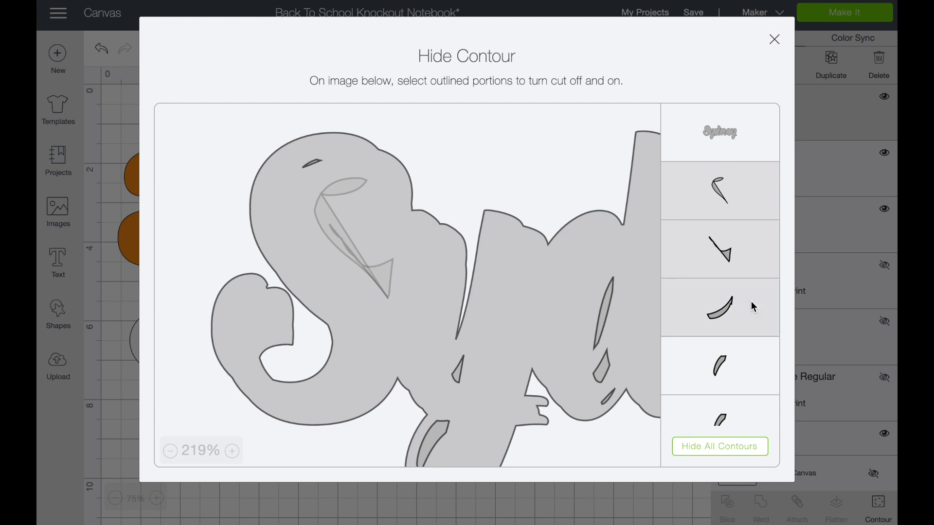
pyautogui.click(695, 447)
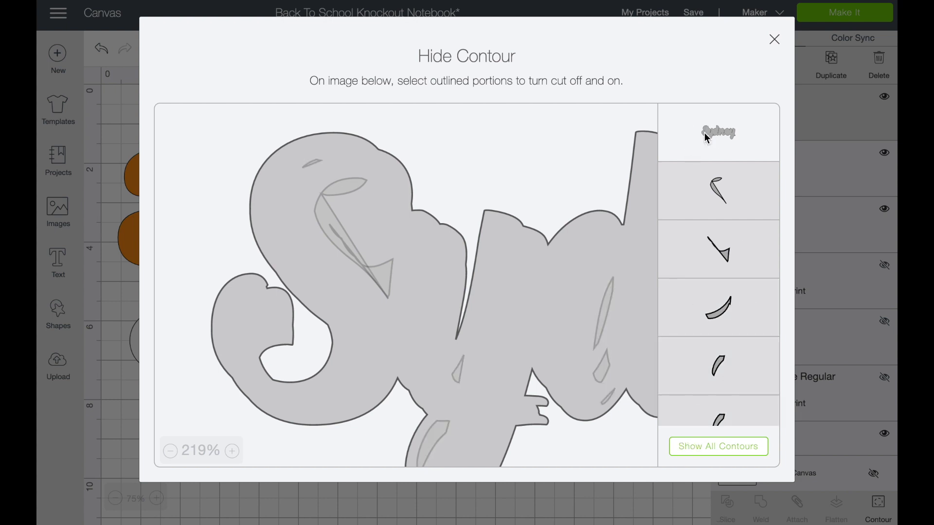
pyautogui.click(775, 39)
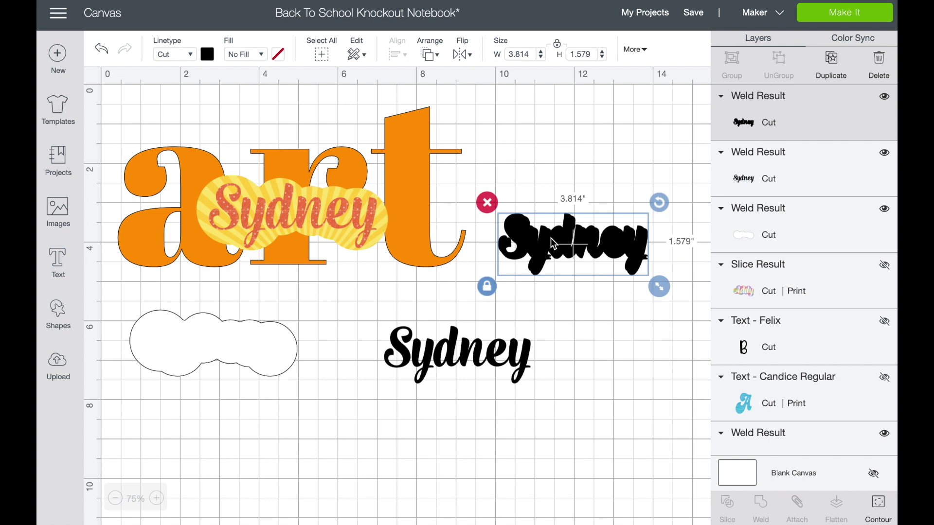
# Move the thickened name shape closer to the original black name and change its color to white.
pyautogui.moveTo(551, 238); pyautogui.dragTo(508, 295)
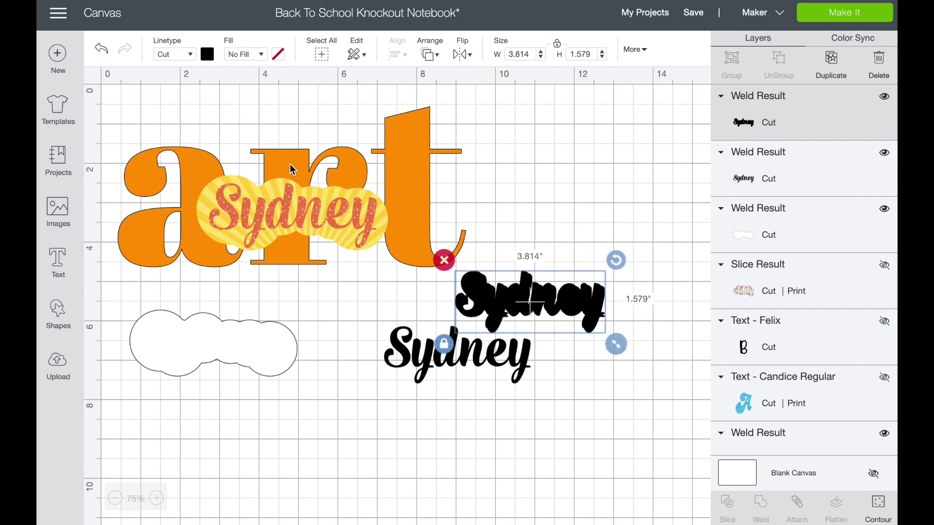
pyautogui.click(207, 54)
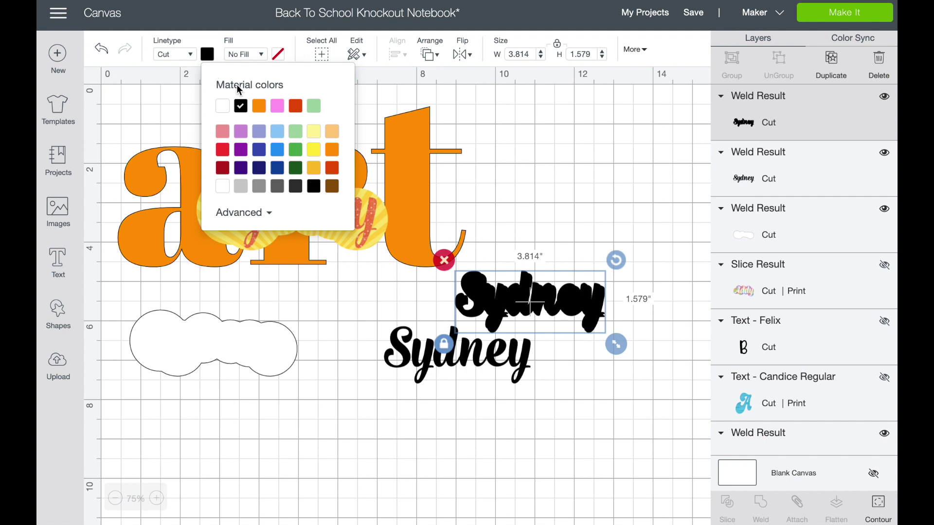
pyautogui.click(222, 106)
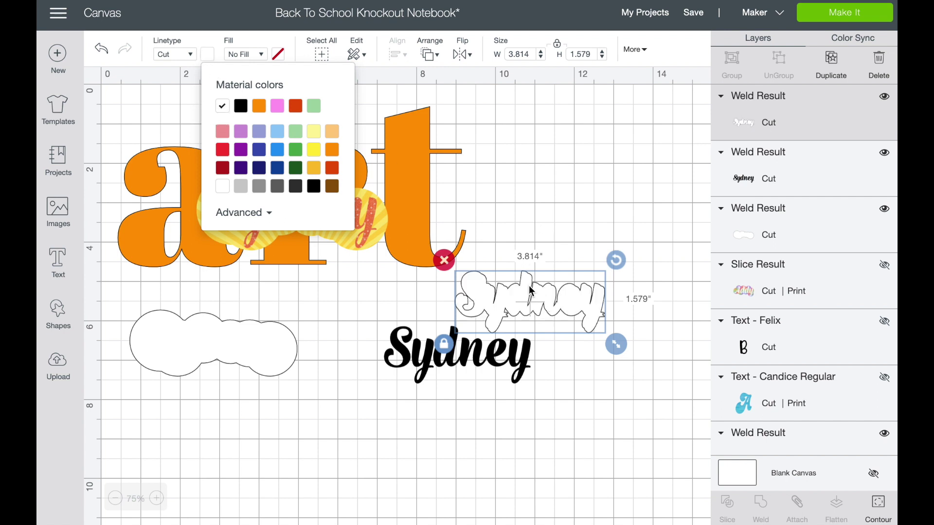
# Place the white offset shape over the original black name and send it to the back.
pyautogui.moveTo(557, 297); pyautogui.dragTo(489, 352)
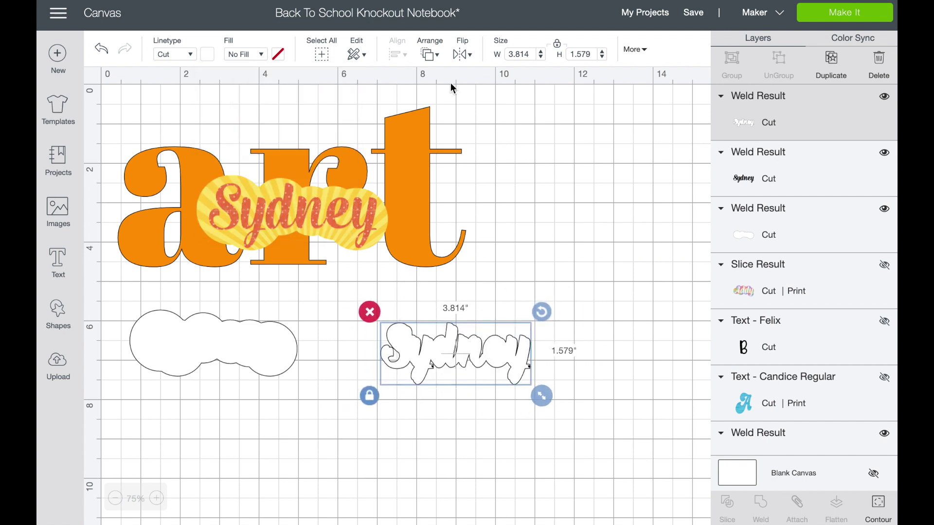
pyautogui.click(430, 54)
pyautogui.click(450, 81)
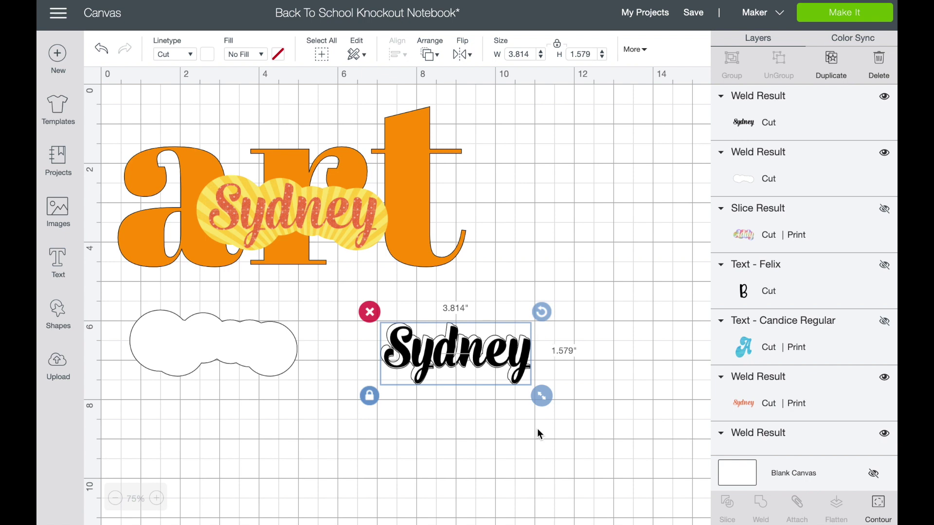
# Nudge the black name so it sits centered on the white offset shape and check the alignment up close.
pyautogui.moveTo(445, 347); pyautogui.dragTo(447, 347)
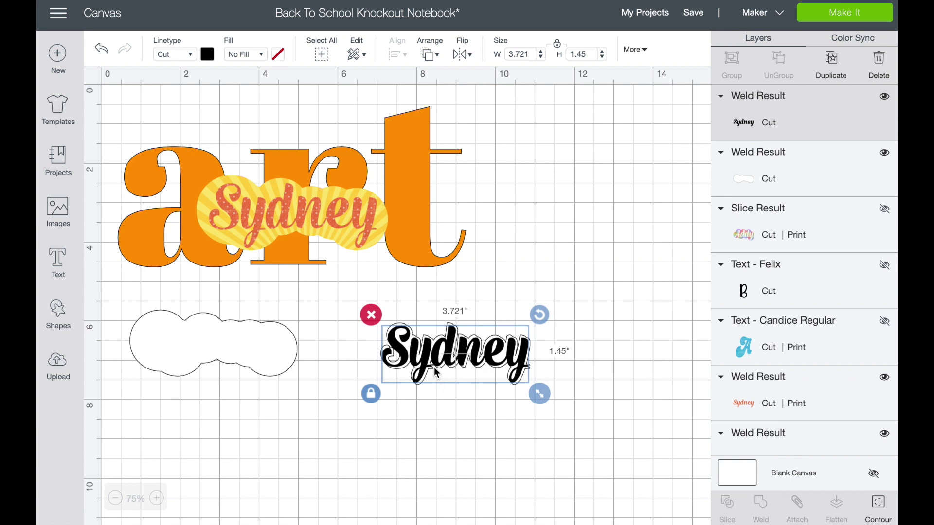
pyautogui.click(156, 499)
pyautogui.click(162, 499)
pyautogui.hscroll(5, 577, 378)
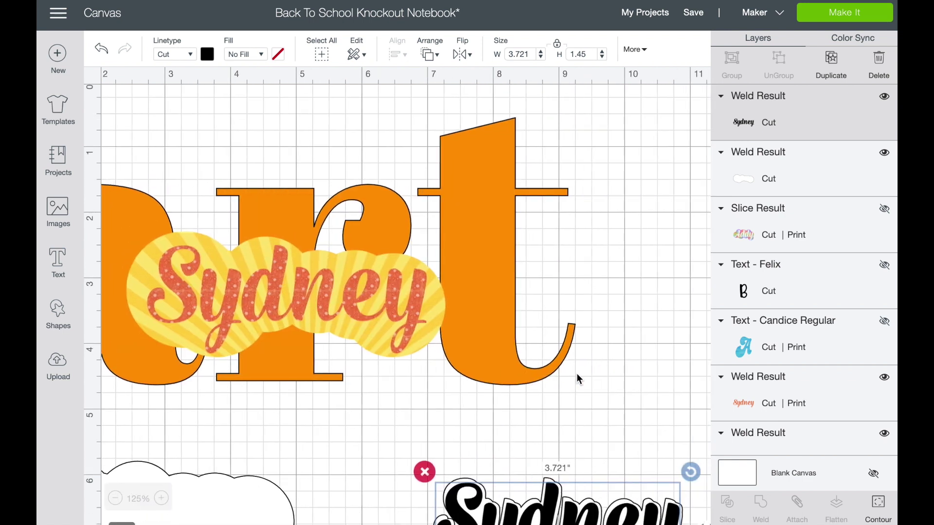
pyautogui.scroll(-5, 577, 377)
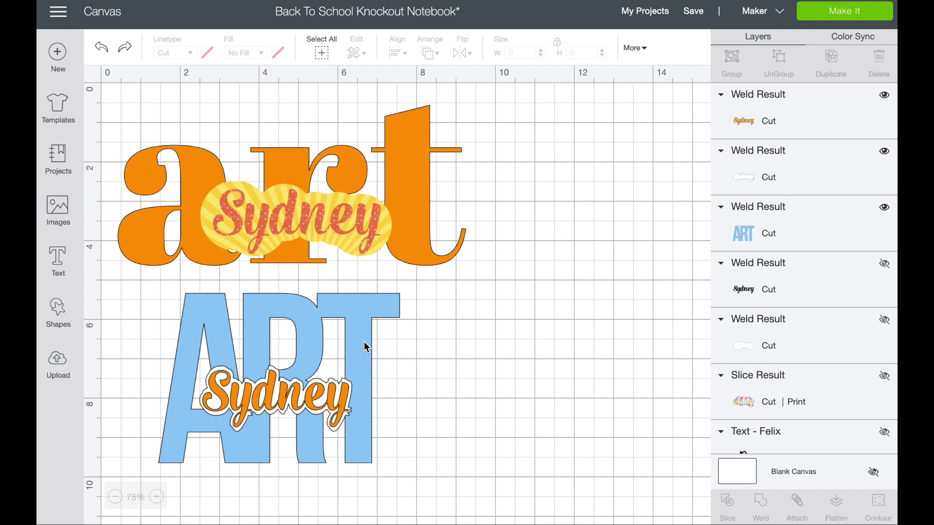
# Hide the orange name layer and slice the blue ART word with the white offset shape.
pyautogui.click(267, 319)
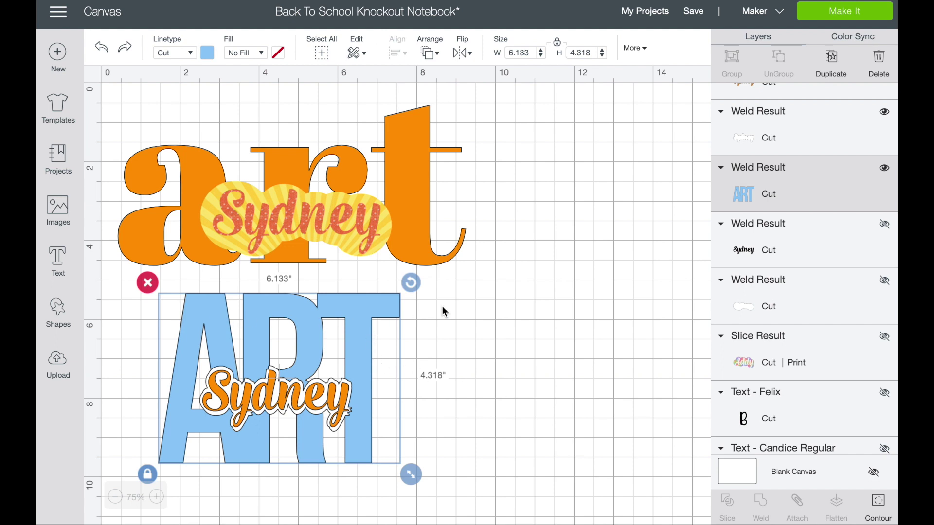
pyautogui.scroll(1, 884, 103)
pyautogui.click(884, 98)
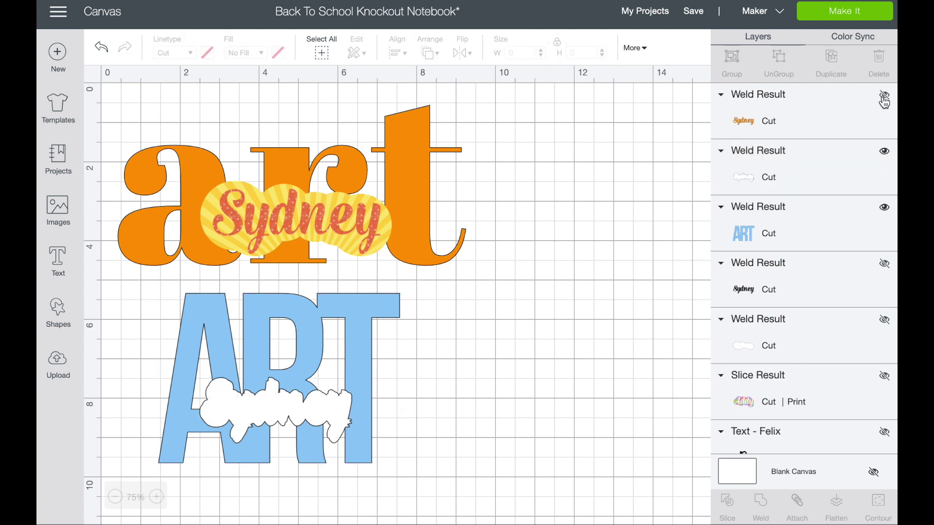
pyautogui.click(342, 311)
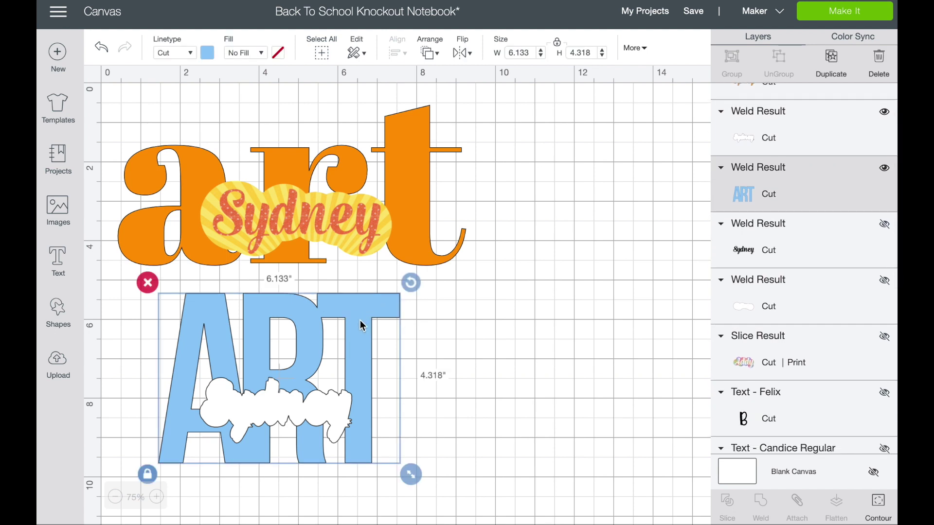
pyautogui.keyDown('shift'); pyautogui.click(282, 413); pyautogui.keyUp('shift')
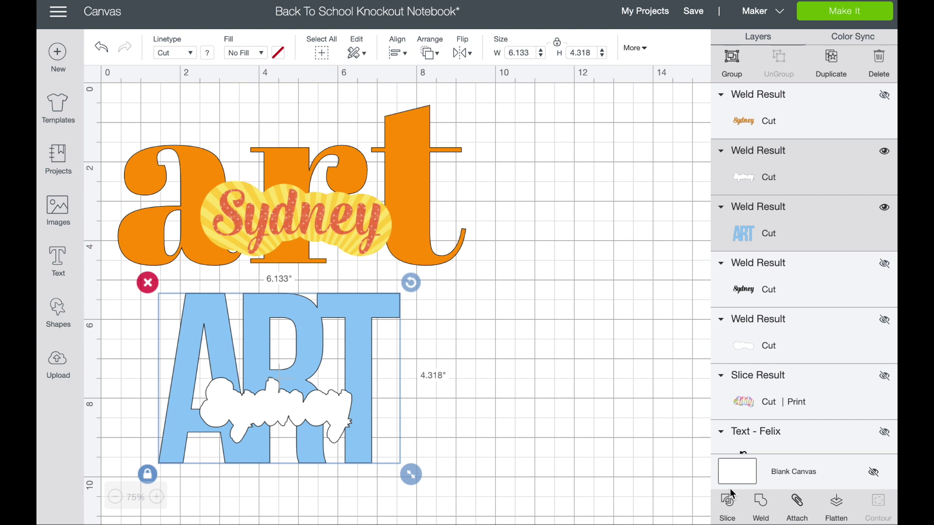
pyautogui.click(729, 509)
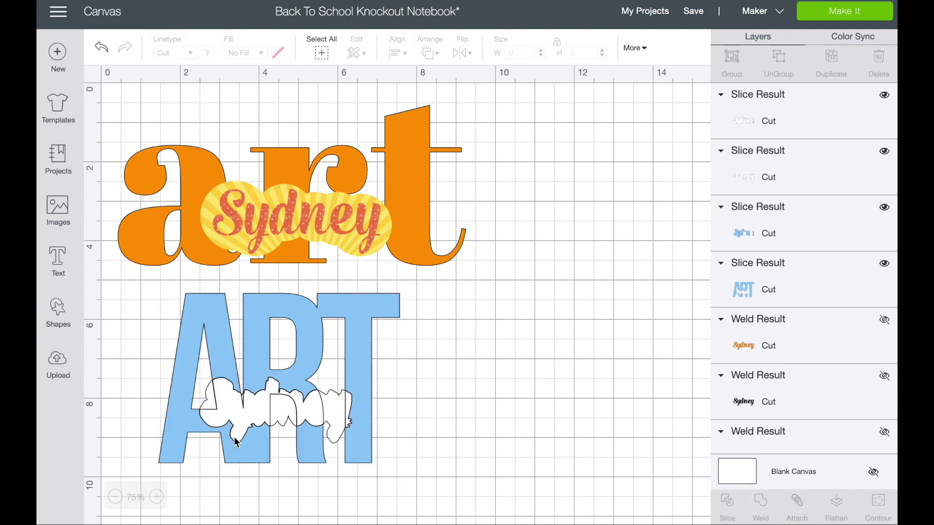
# Delete the white slice pieces and the blue offset-shaped cutout from the ART word, and make the orange name layer visible again.
pyautogui.click(261, 415)
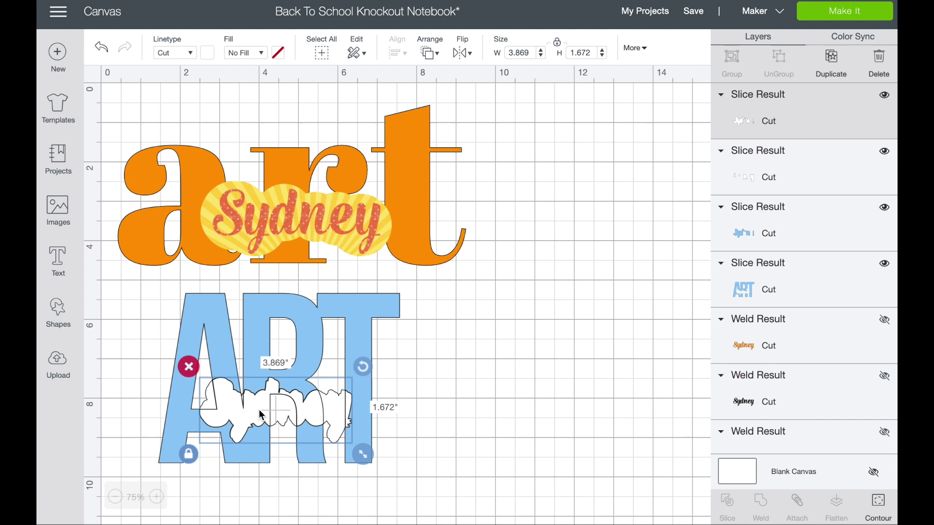
pyautogui.press('Delete')
pyautogui.click(262, 415)
pyautogui.press('Delete')
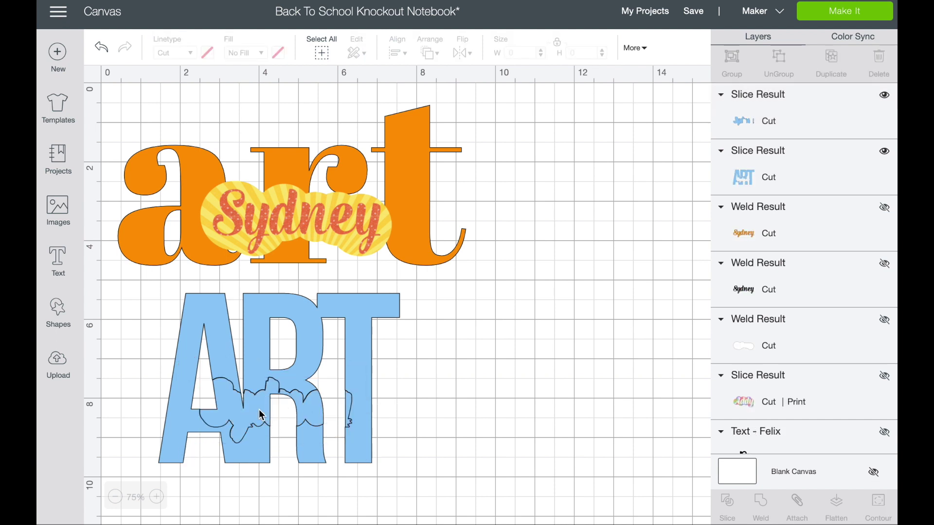
pyautogui.click(262, 415)
pyautogui.press('Delete')
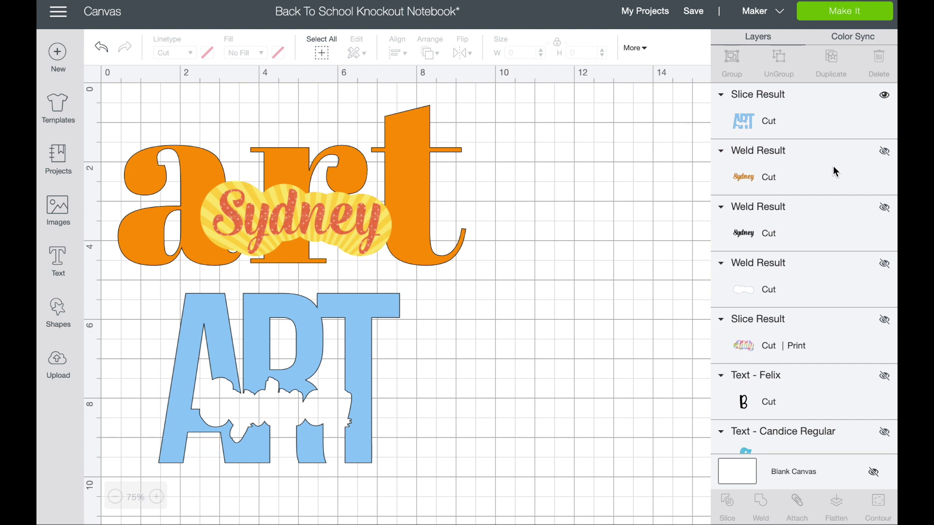
pyautogui.click(885, 155)
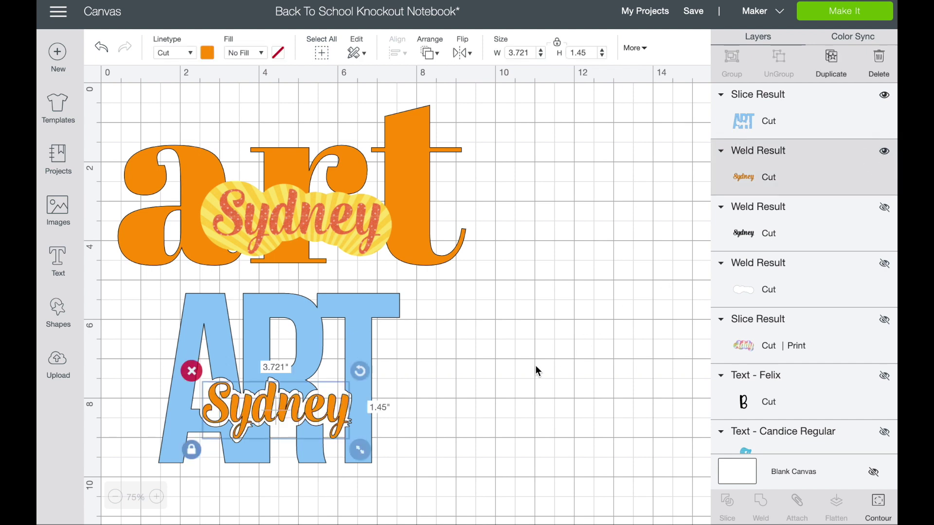